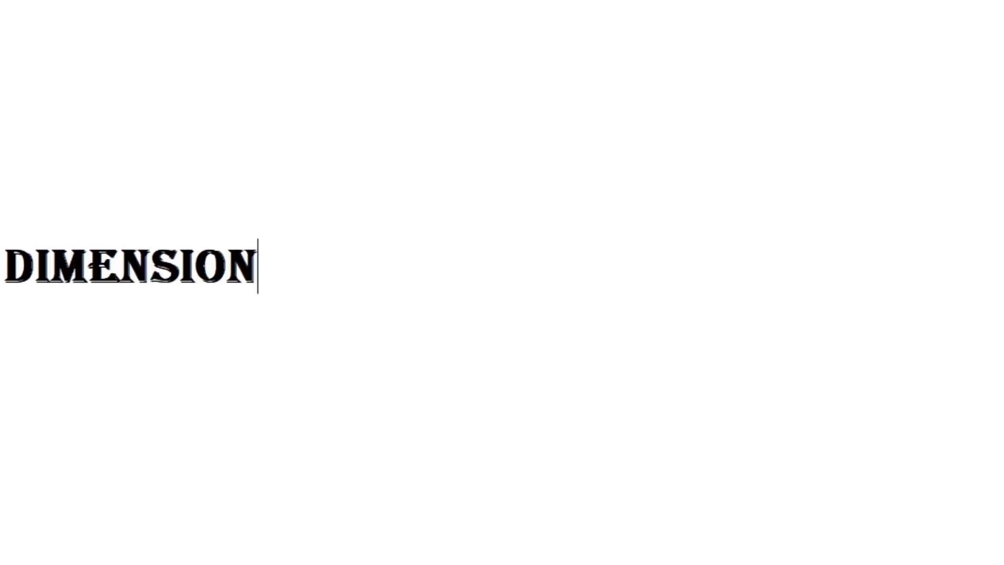
- Start a sketch on the Top Plane and draw a center rectangle centred on the origin
{"action": "type", "text": "FILE IN COMMENT SECT"}
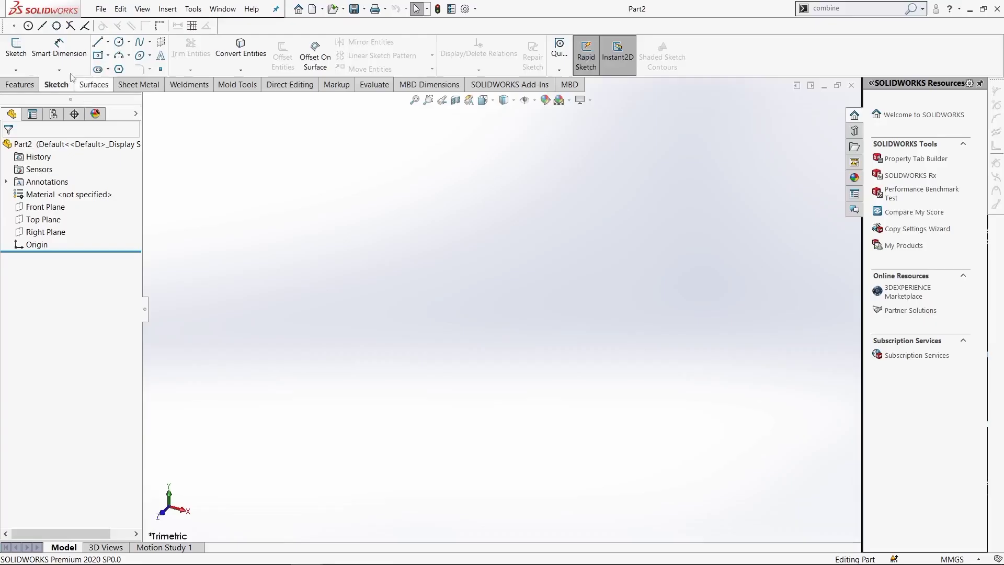
{"action": "left_click", "coordinate": [16, 50]}
{"action": "left_click", "coordinate": [305, 315]}
{"action": "key", "text": "s"}
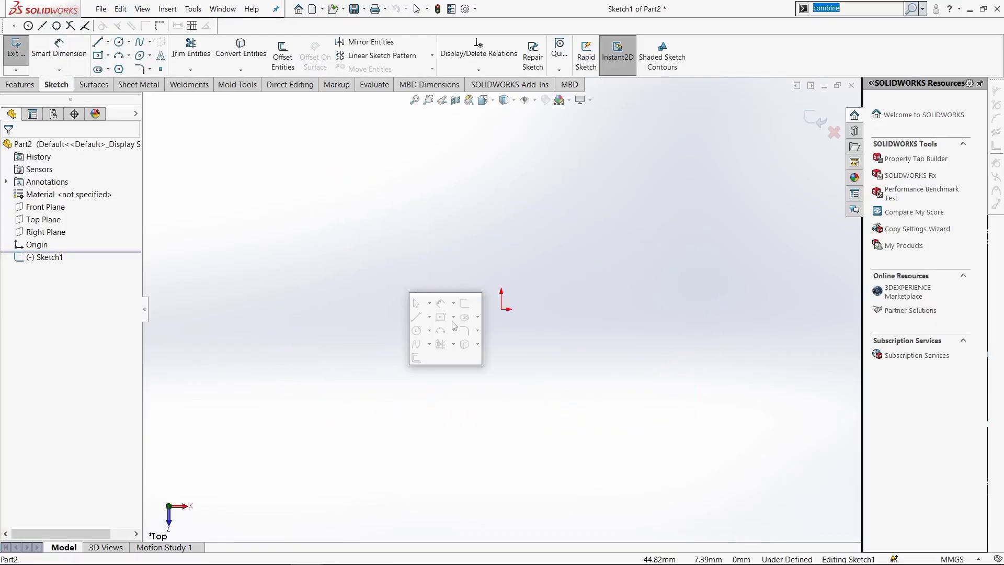
{"action": "left_click", "coordinate": [439, 298]}
{"action": "left_click", "coordinate": [501, 309]}
{"action": "left_click", "coordinate": [655, 407]}
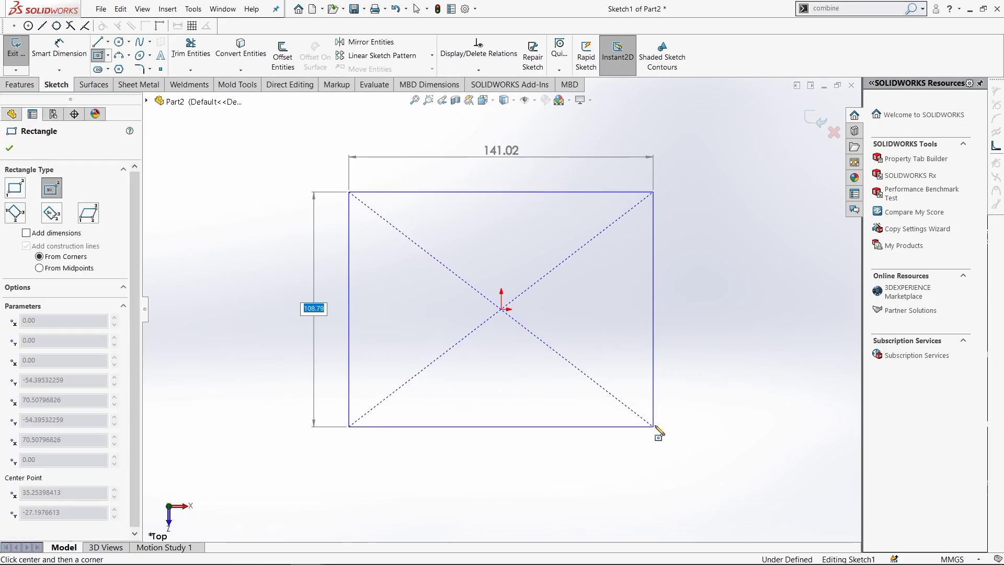
{"action": "left_click", "coordinate": [653, 427]}
{"action": "key", "text": "Escape"}
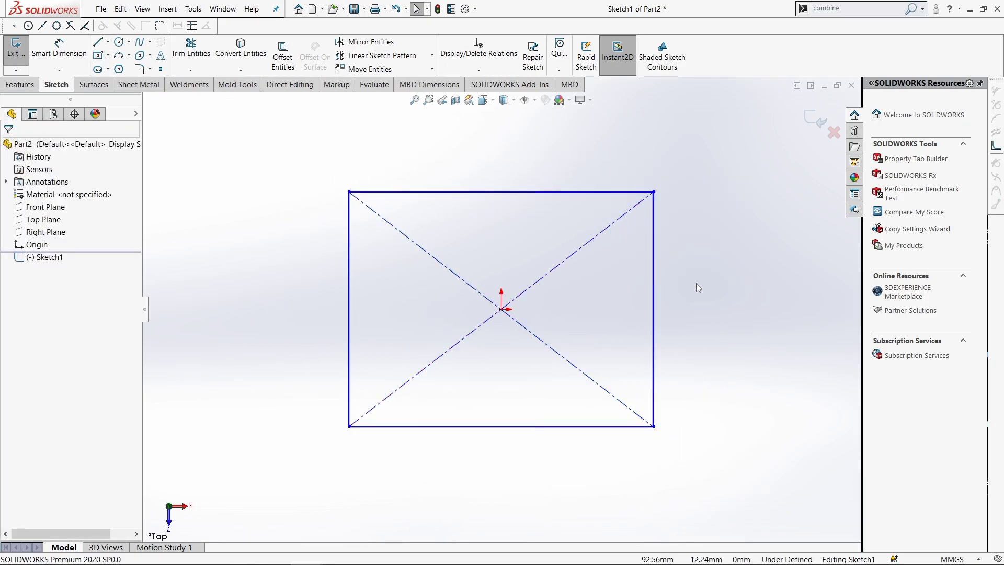
- Add an Equal relation between the rectangle's right and top sides to make it square
{"action": "left_click", "coordinate": [654, 271]}
{"action": "left_click", "coordinate": [582, 192], "text": "ctrl"}
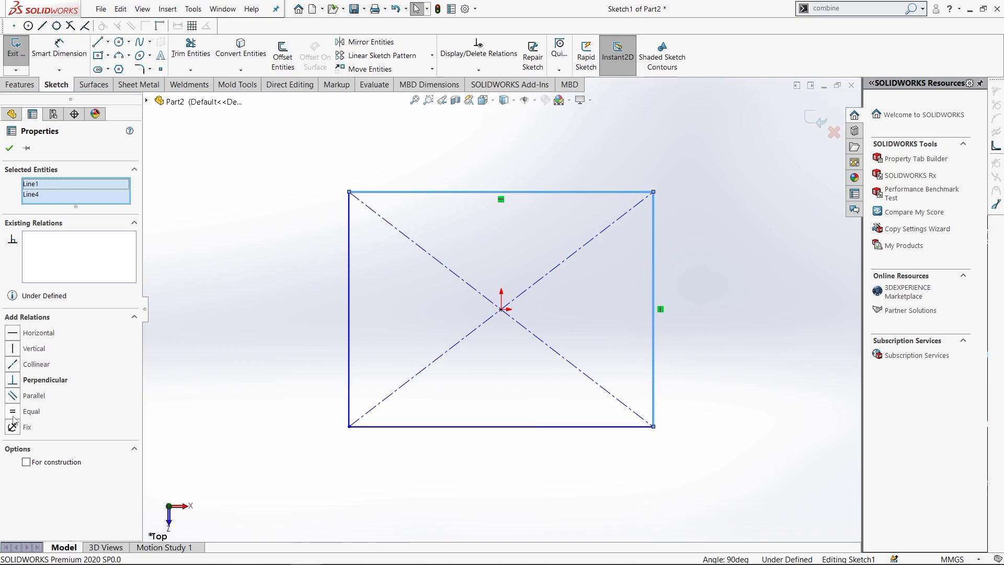
{"action": "left_click", "coordinate": [15, 411]}
{"action": "left_click", "coordinate": [294, 356]}
{"action": "key", "text": "s"}
- Dimension the square's right side to 0.65, fully defining the sketch
{"action": "left_click", "coordinate": [446, 375]}
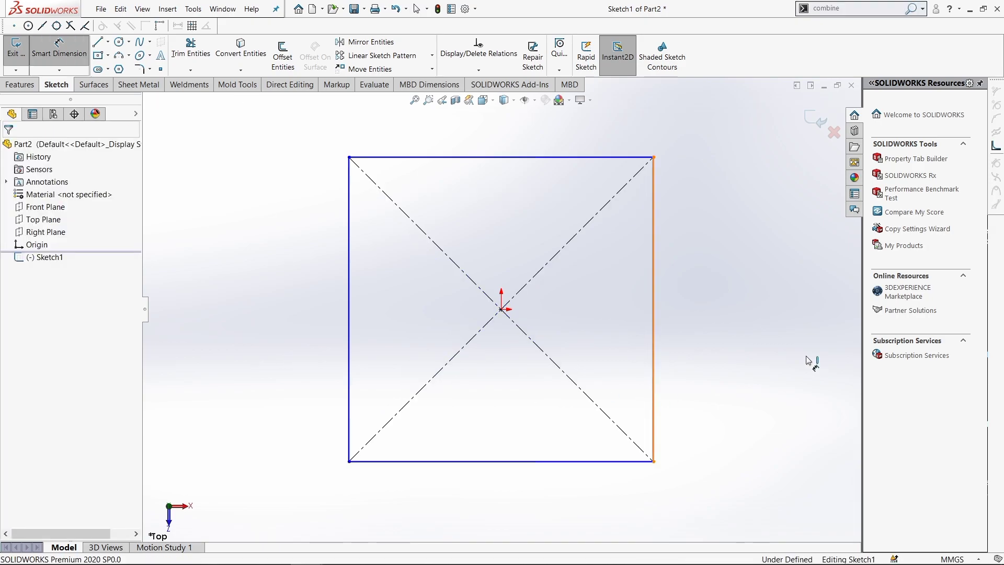
{"action": "left_click", "coordinate": [653, 382]}
{"action": "left_click", "coordinate": [786, 355]}
{"action": "type", "text": "0.65"}
{"action": "key", "text": "Return"}
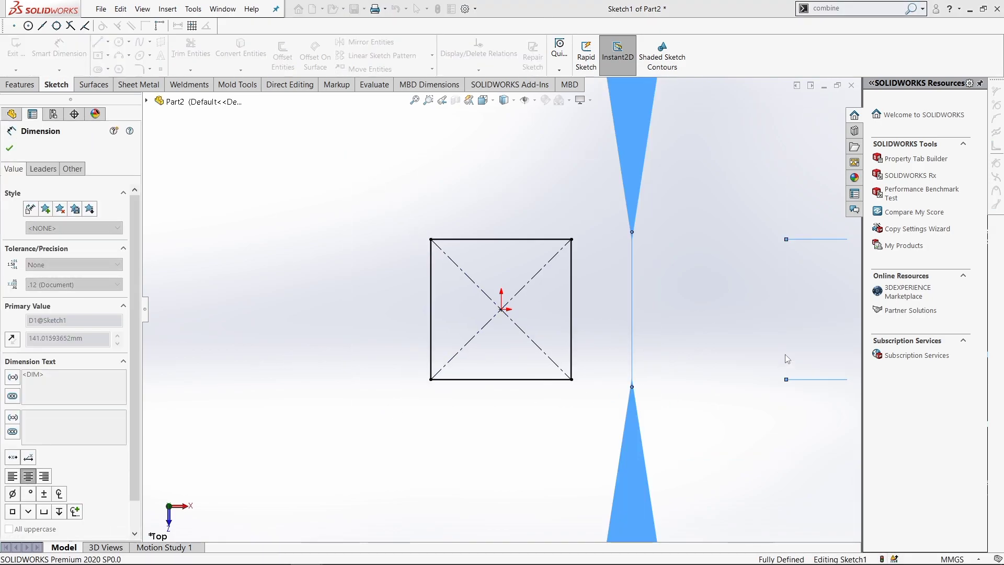
{"action": "key", "text": "Escape"}
{"action": "key", "text": "f"}
{"action": "key", "text": "Escape"}
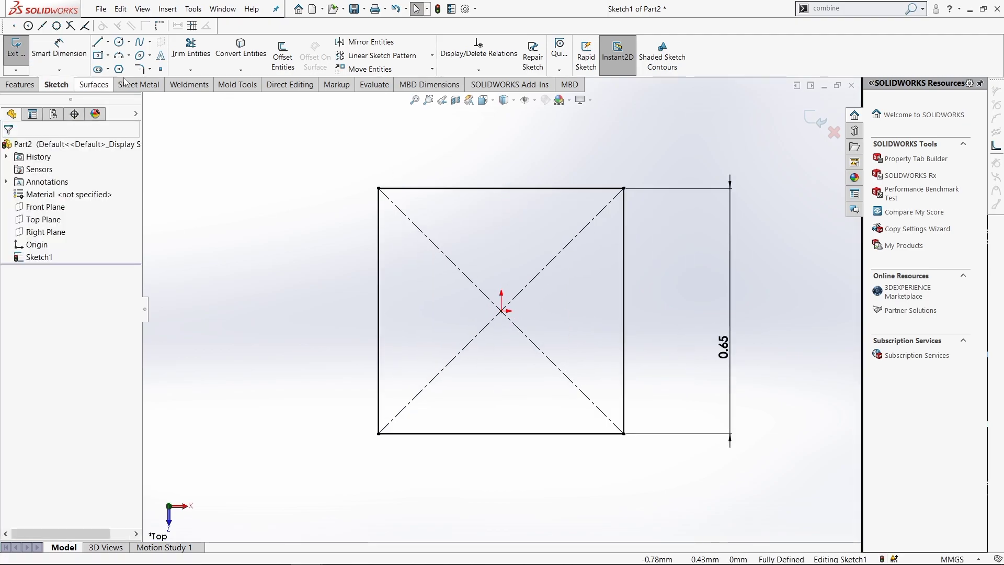
- Apply 0.10 mm distance-distance sketch chamfers to all four corners of the square
{"action": "left_click", "coordinate": [150, 69]}
{"action": "left_click", "coordinate": [167, 94]}
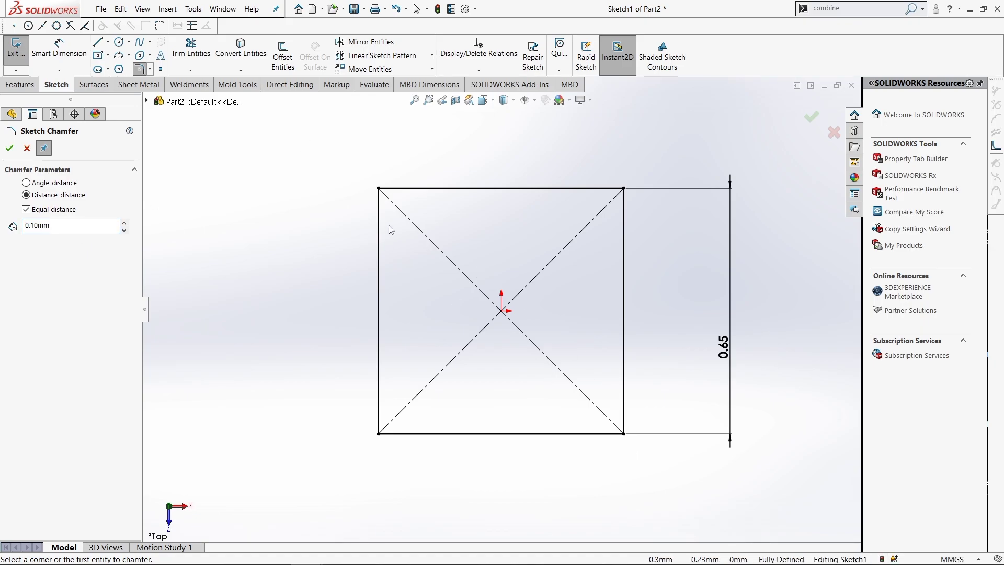
{"action": "left_click", "coordinate": [378, 215]}
{"action": "left_click", "coordinate": [407, 188]}
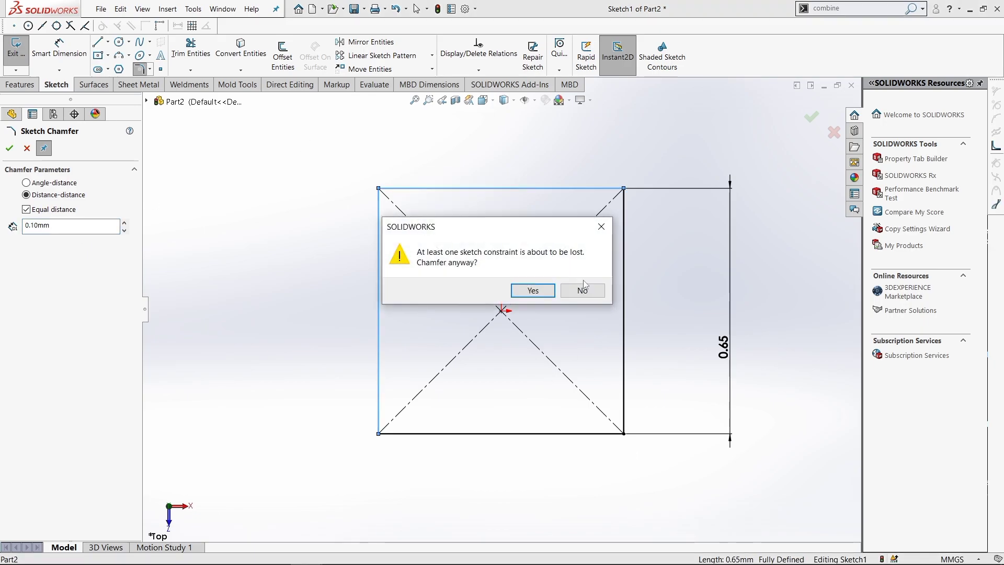
{"action": "left_click", "coordinate": [533, 292]}
{"action": "left_click", "coordinate": [585, 188]}
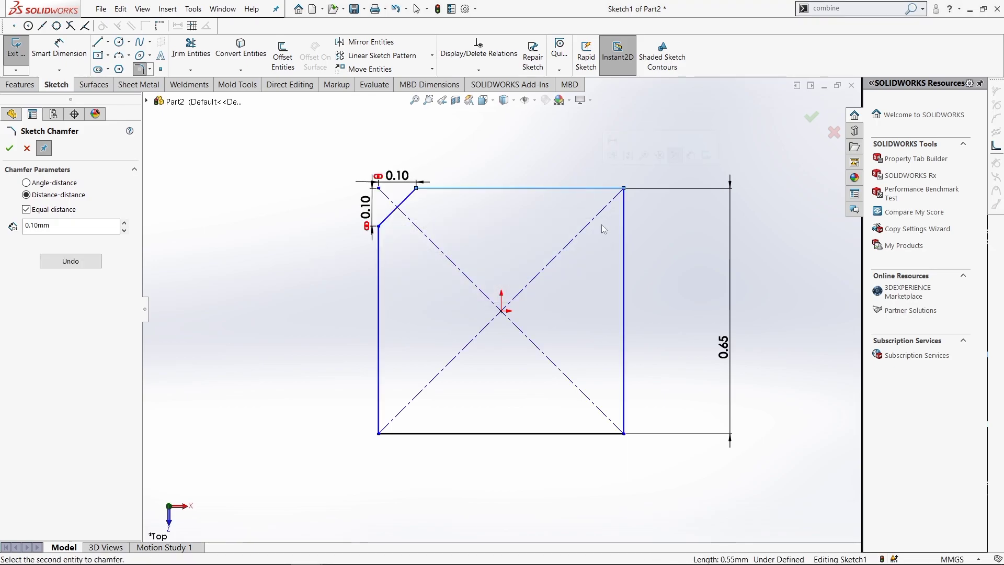
{"action": "left_click", "coordinate": [626, 256]}
{"action": "left_click", "coordinate": [583, 434]}
{"action": "left_click", "coordinate": [624, 384]}
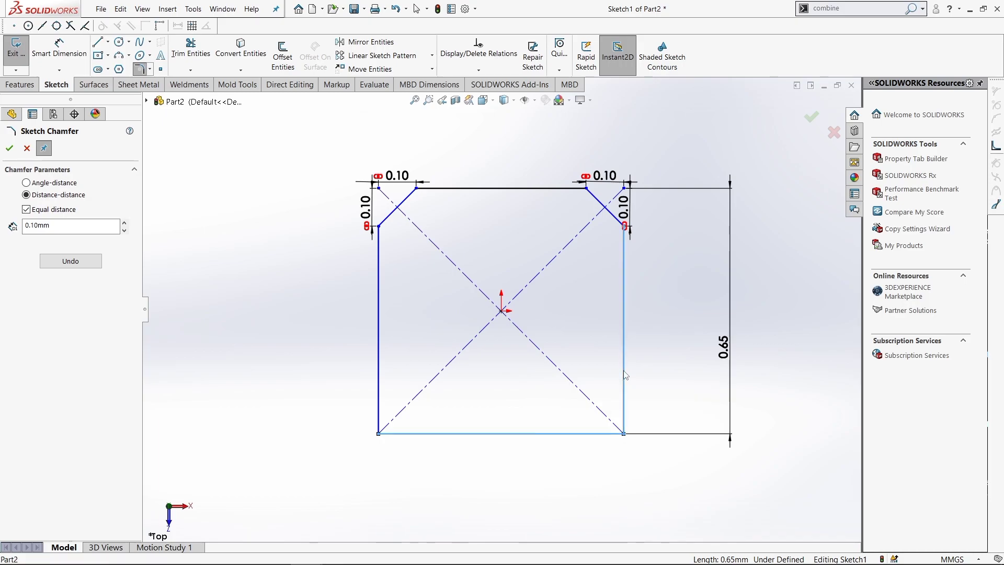
{"action": "left_click", "coordinate": [378, 366]}
{"action": "left_click", "coordinate": [439, 434]}
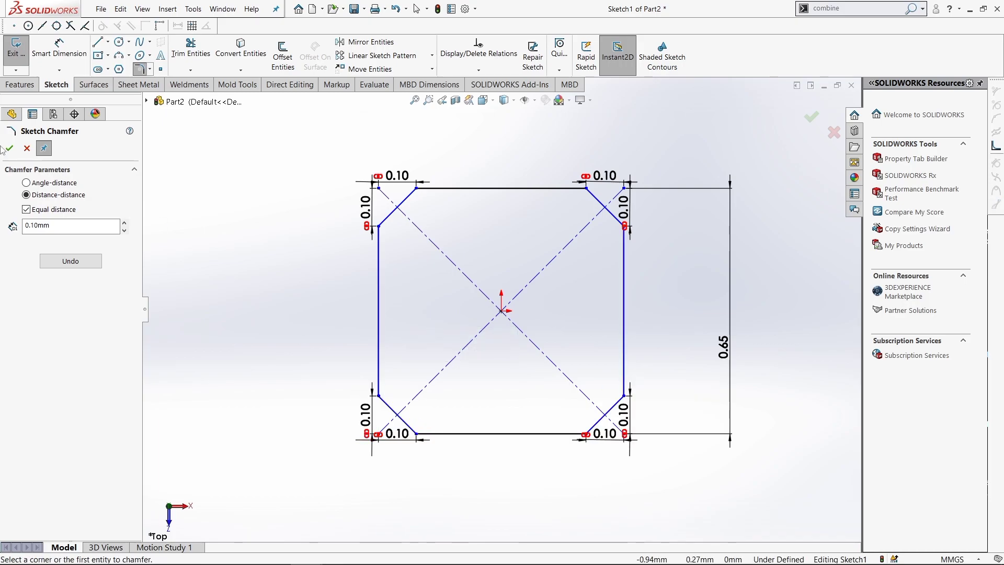
{"action": "key", "text": "Return"}
- Dimension the width between the two vertical sides to 0.65
{"action": "key", "text": "d"}
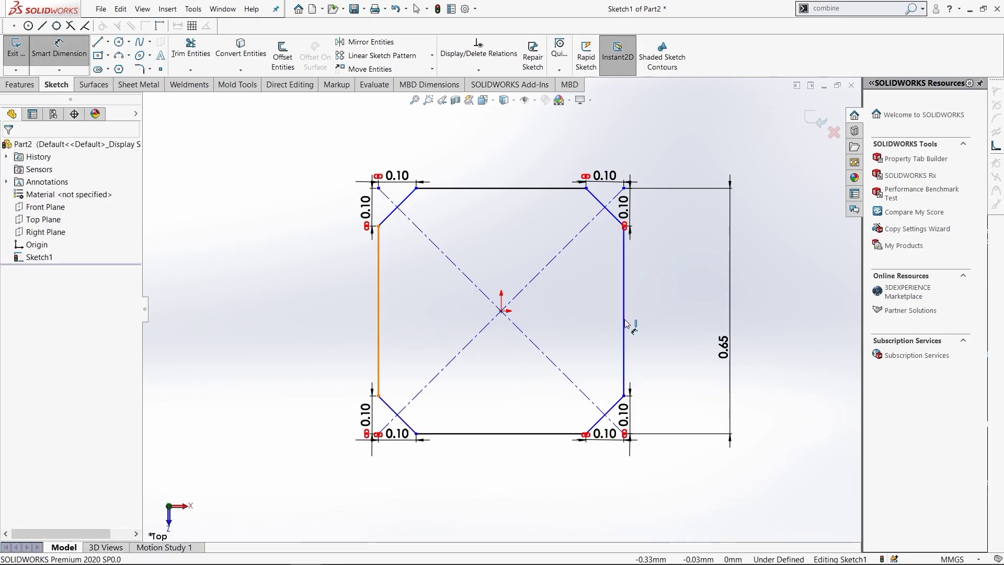
{"action": "left_click", "coordinate": [624, 323]}
{"action": "left_click", "coordinate": [482, 128]}
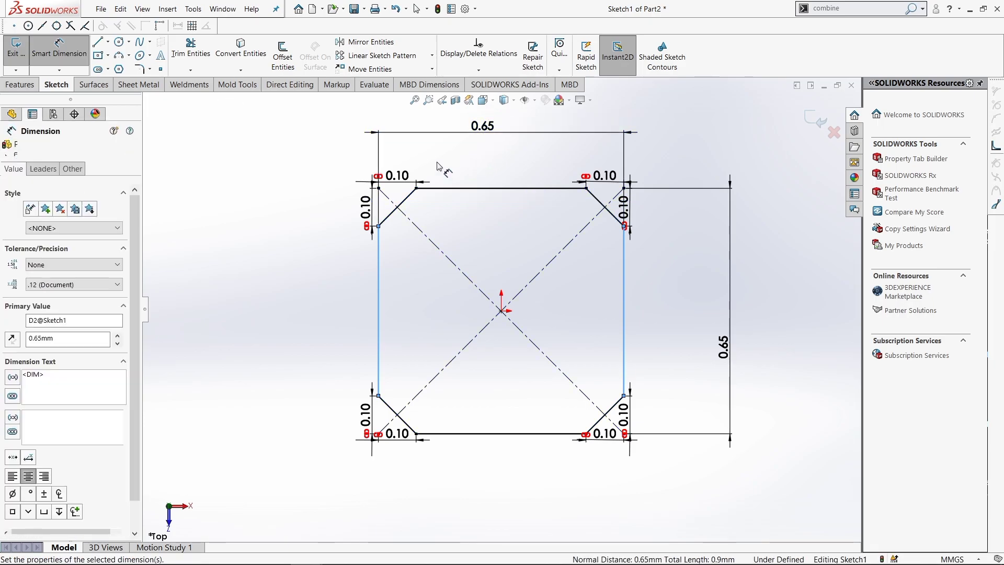
{"action": "key", "text": "Return"}
{"action": "left_click", "coordinate": [650, 143]}
{"action": "key", "text": "f"}
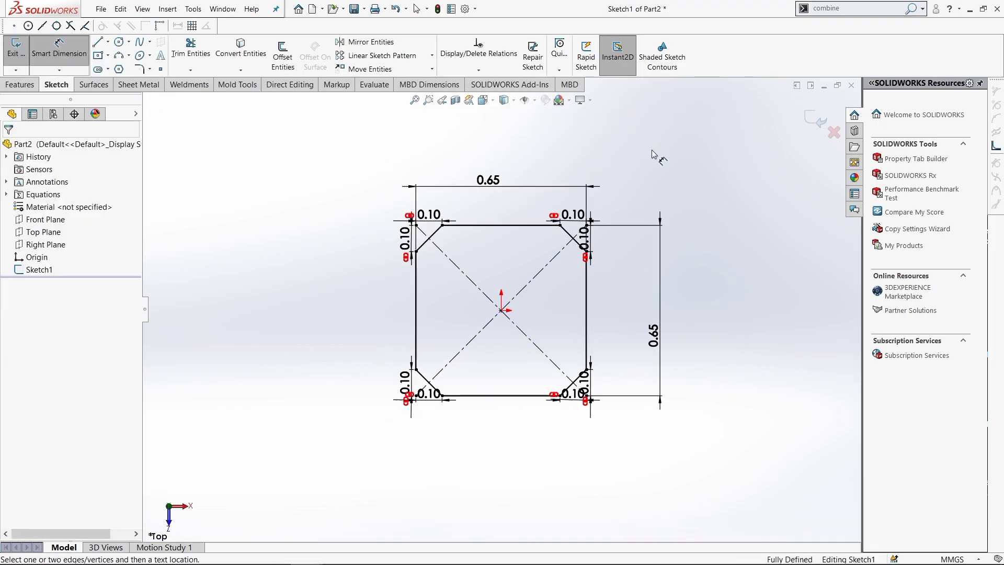
{"action": "right_click", "coordinate": [653, 150]}
- Exit the sketch, switch to isometric view and select the chamfered square sketch
{"action": "left_click", "coordinate": [662, 163]}
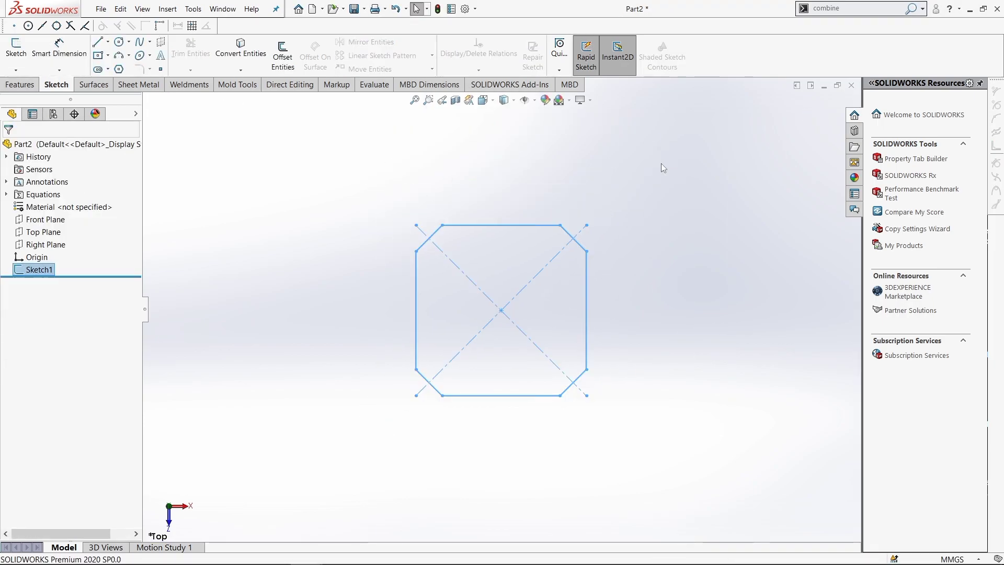
{"action": "left_click", "coordinate": [622, 201]}
{"action": "key", "text": "ctrl+7"}
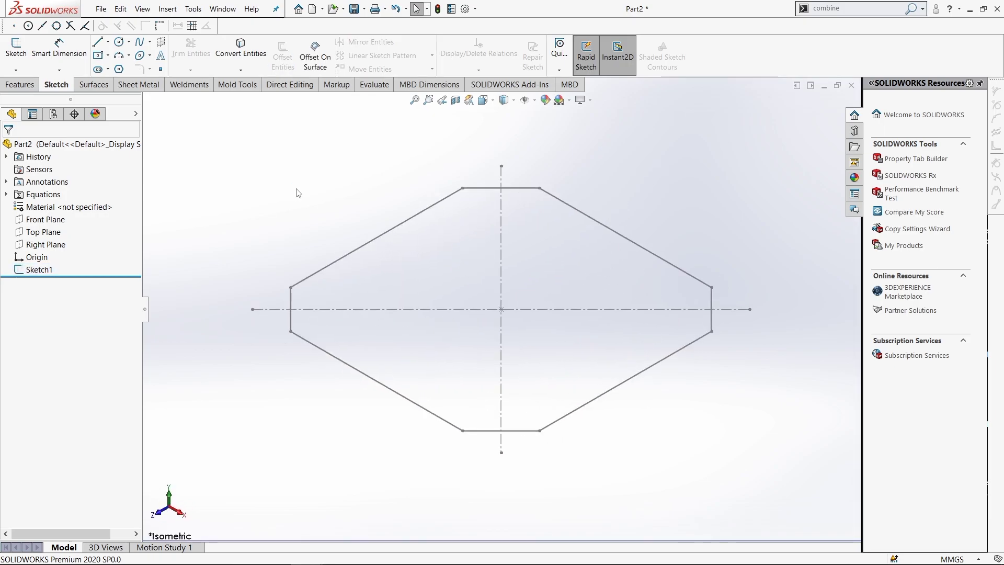
{"action": "left_click", "coordinate": [559, 100]}
{"action": "left_click", "coordinate": [591, 128]}
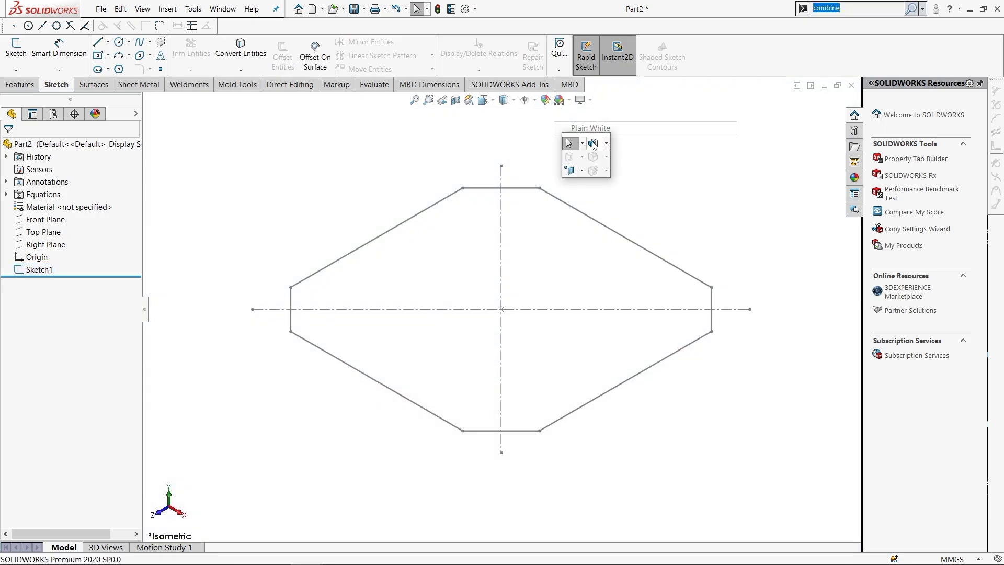
- Extrude the chamfered square 12 mm blind into a pin as Boss-Extrude1
{"action": "left_click", "coordinate": [593, 144]}
{"action": "left_click", "coordinate": [376, 238]}
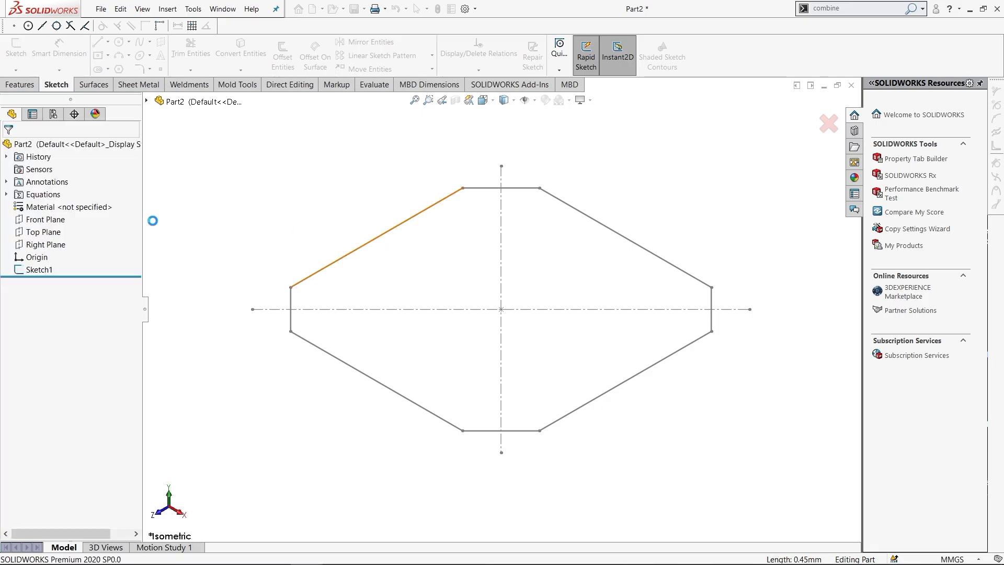
{"action": "type", "text": "12"}
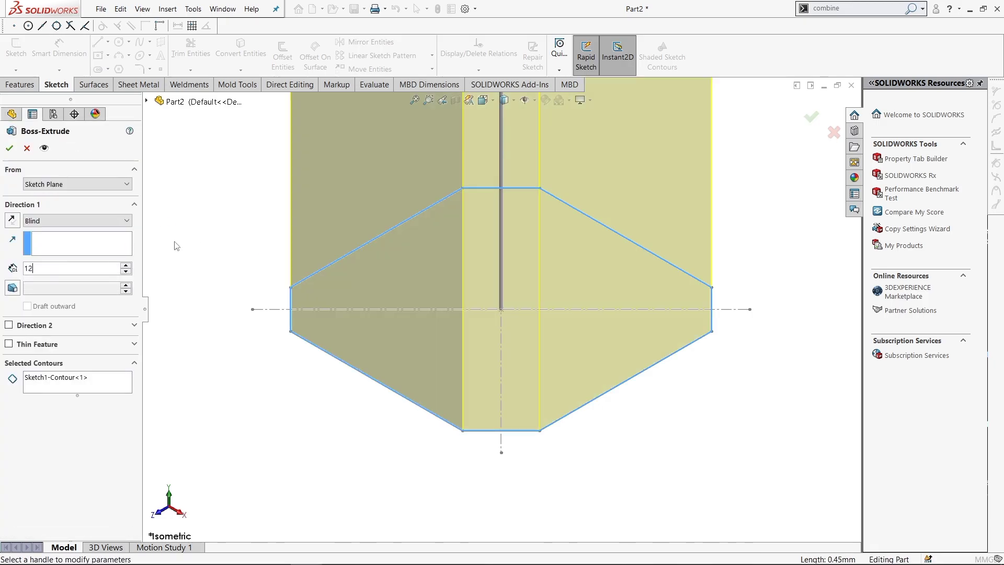
{"action": "key", "text": "Return"}
{"action": "scroll", "coordinate": [444, 204], "scroll_direction": "up", "scroll_amount": 3}
{"action": "scroll", "coordinate": [554, 190], "scroll_direction": "up", "scroll_amount": 2}
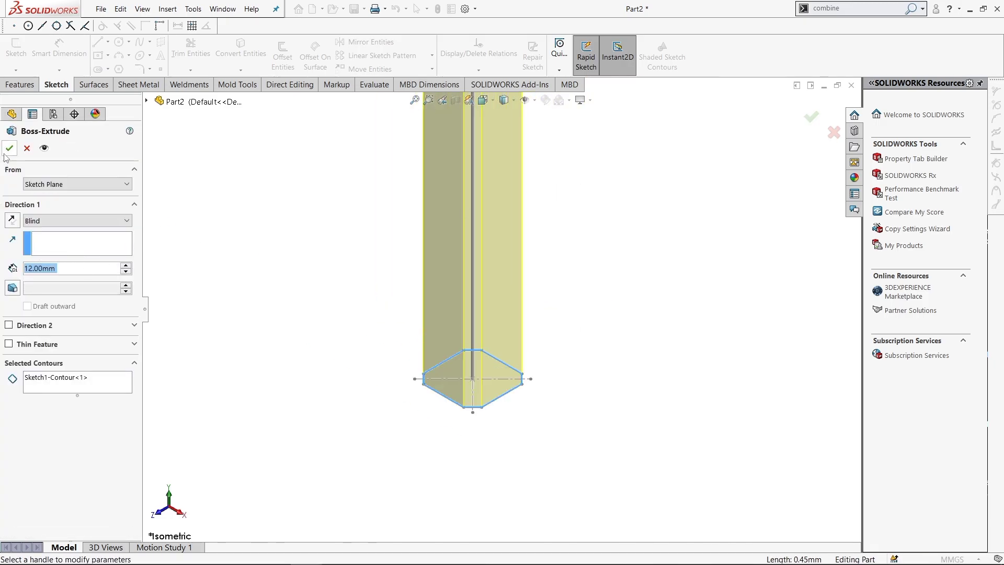
{"action": "key", "text": "Return"}
{"action": "scroll", "coordinate": [500, 214], "scroll_direction": "up", "scroll_amount": 3}
{"action": "scroll", "coordinate": [511, 165], "scroll_direction": "up", "scroll_amount": 1}
{"action": "scroll", "coordinate": [513, 157], "scroll_direction": "down", "scroll_amount": 3}
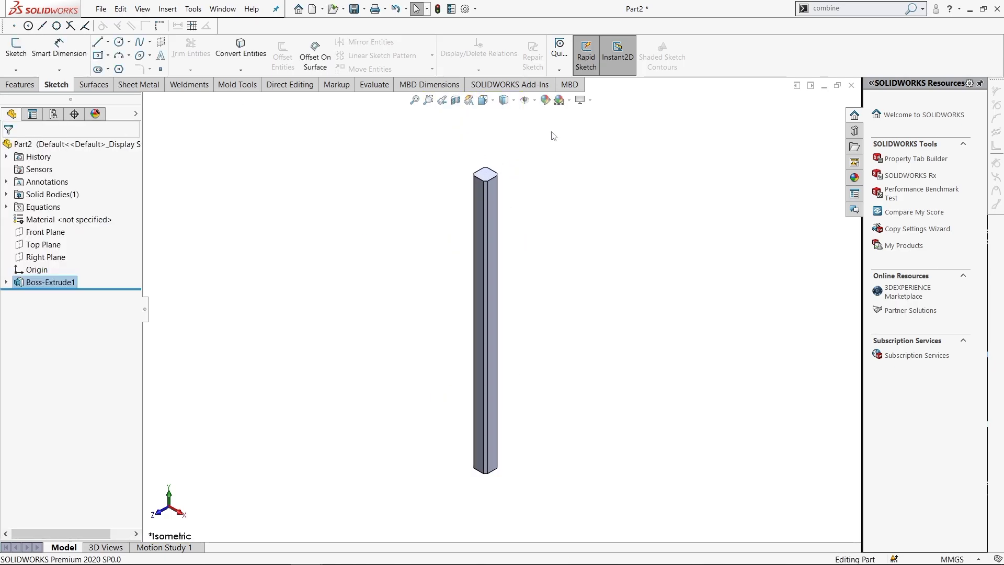
{"action": "middle_click_drag", "start_coordinate": [518, 366], "coordinate": [513, 380]}
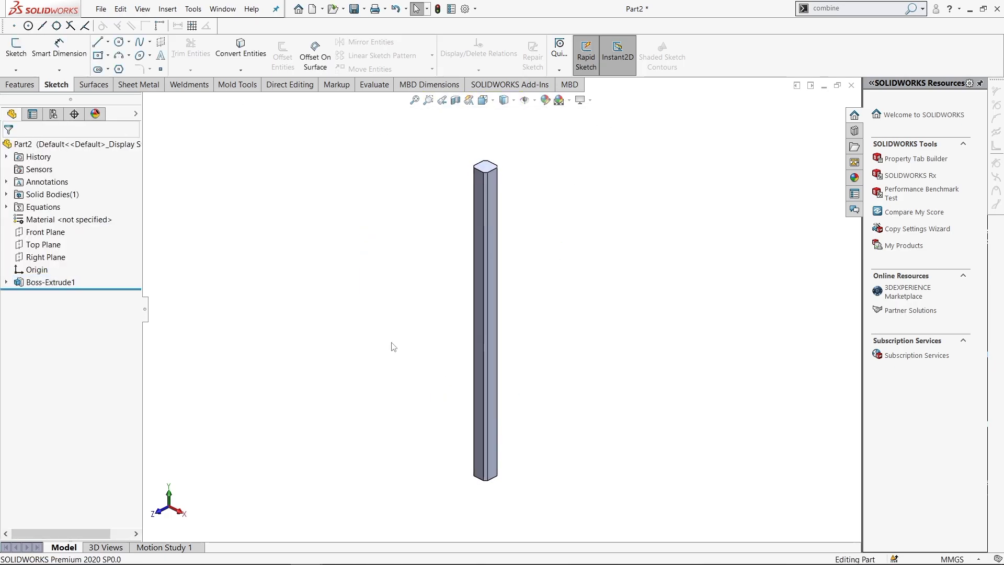
- Start a linear pattern along the pin's edge with 2.54 mm spacing
{"action": "left_click", "coordinate": [20, 85]}
{"action": "left_click", "coordinate": [385, 70]}
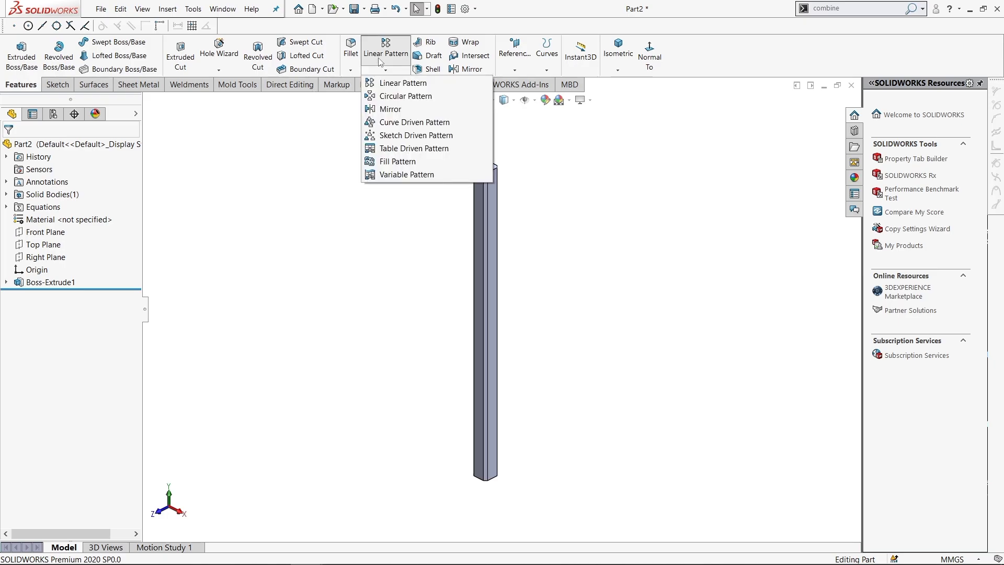
{"action": "left_click", "coordinate": [479, 170]}
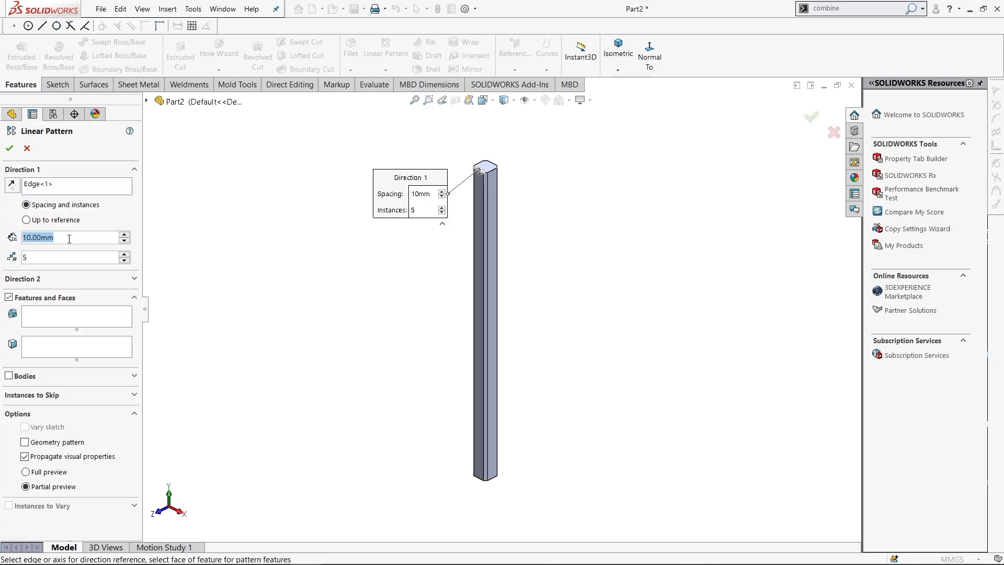
{"action": "type", "text": "2.54"}
{"action": "key", "text": "Return"}
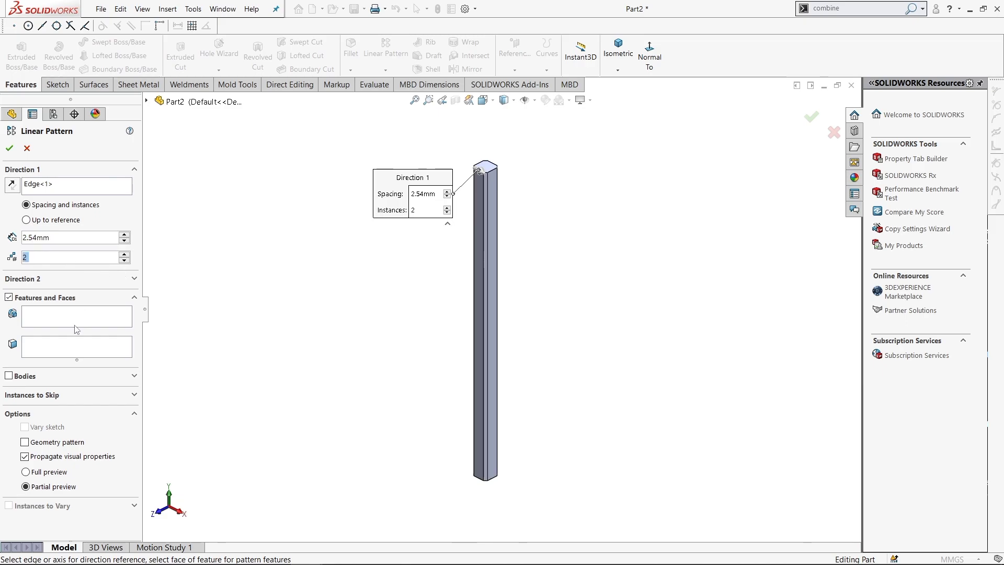
- Pattern the whole pin body into two instances, accept the warning, and return to isometric
{"action": "left_click", "coordinate": [52, 381]}
{"action": "left_click", "coordinate": [490, 308]}
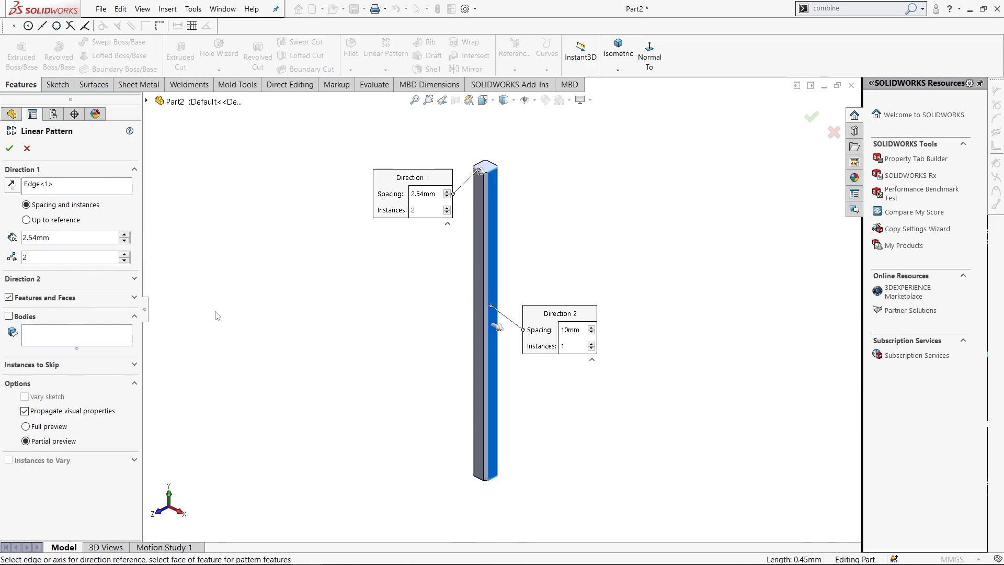
{"action": "left_click", "coordinate": [67, 336]}
{"action": "left_click", "coordinate": [489, 313]}
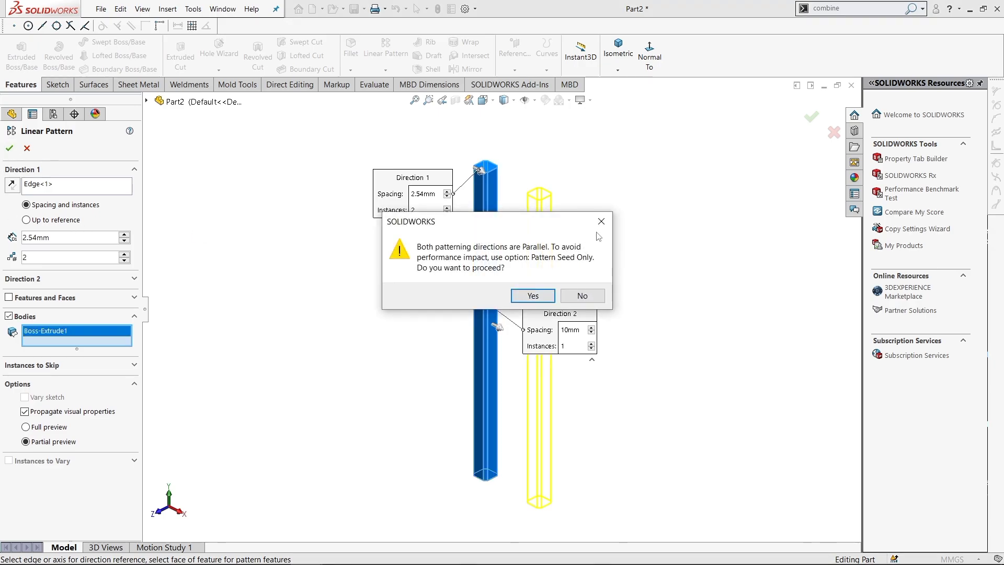
{"action": "key", "text": "Return"}
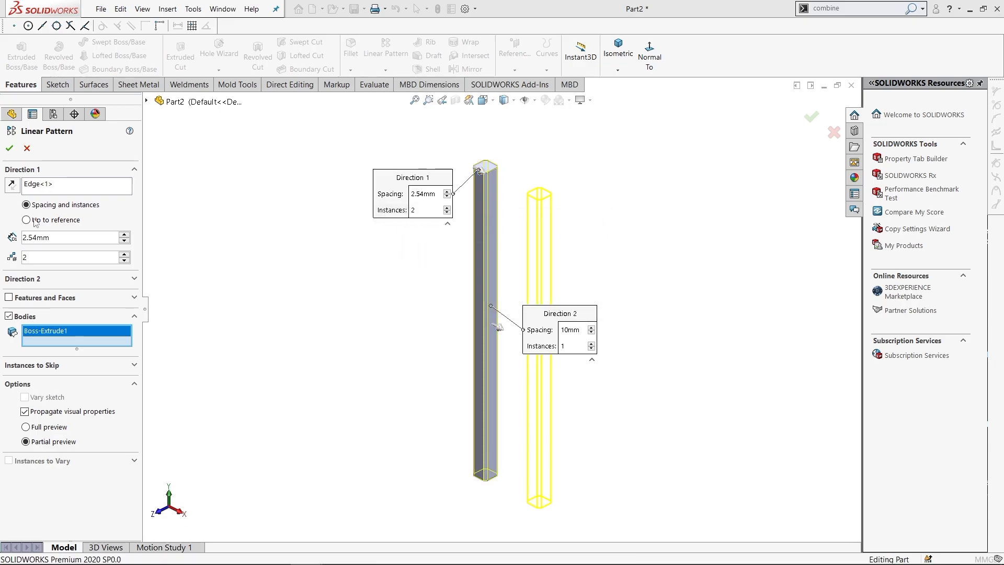
{"action": "mouse_move", "coordinate": [397, 214]}
{"action": "middle_mouse_down"}
{"action": "mouse_move", "coordinate": [471, 415]}
{"action": "mouse_move", "coordinate": [612, 264]}
{"action": "middle_mouse_up"}
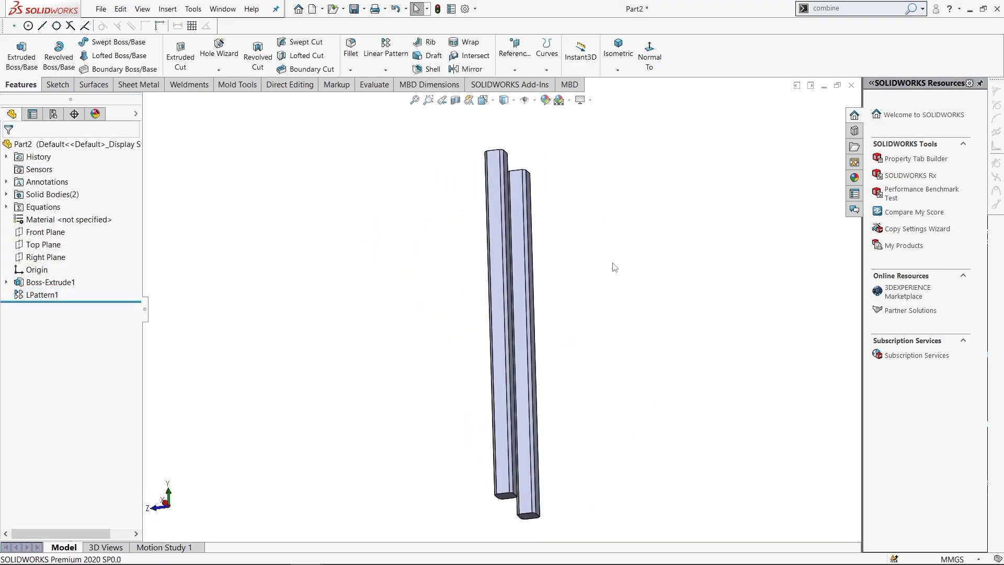
{"action": "key", "text": "ctrl+7"}
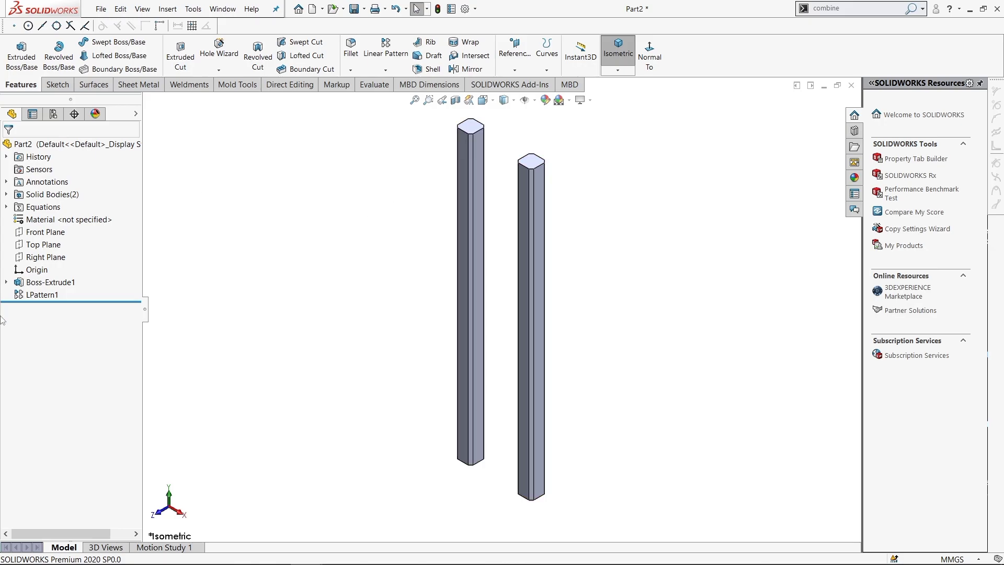
- Start a reference plane referencing the left pin's bottom face
{"action": "left_click", "coordinate": [515, 58]}
{"action": "left_click", "coordinate": [516, 141]}
{"action": "scroll", "coordinate": [477, 463], "scroll_direction": "down", "scroll_amount": 5}
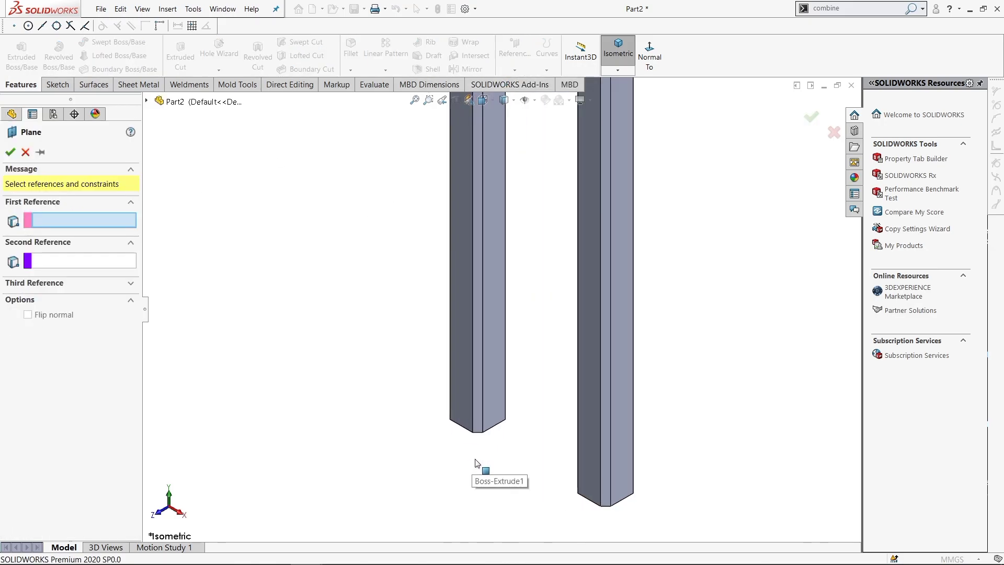
{"action": "mouse_move", "coordinate": [477, 463]}
{"action": "middle_mouse_down"}
{"action": "mouse_move", "coordinate": [466, 458]}
{"action": "mouse_move", "coordinate": [542, 250]}
{"action": "mouse_move", "coordinate": [523, 245]}
{"action": "middle_mouse_up"}
{"action": "left_click", "coordinate": [465, 442]}
{"action": "scroll", "coordinate": [465, 442], "scroll_direction": "up", "scroll_amount": 5}
- Flip the 3.00 mm offset into the pin and accept Plane1
{"action": "left_click", "coordinate": [28, 330]}
{"action": "scroll", "coordinate": [533, 285], "scroll_direction": "down", "scroll_amount": 1}
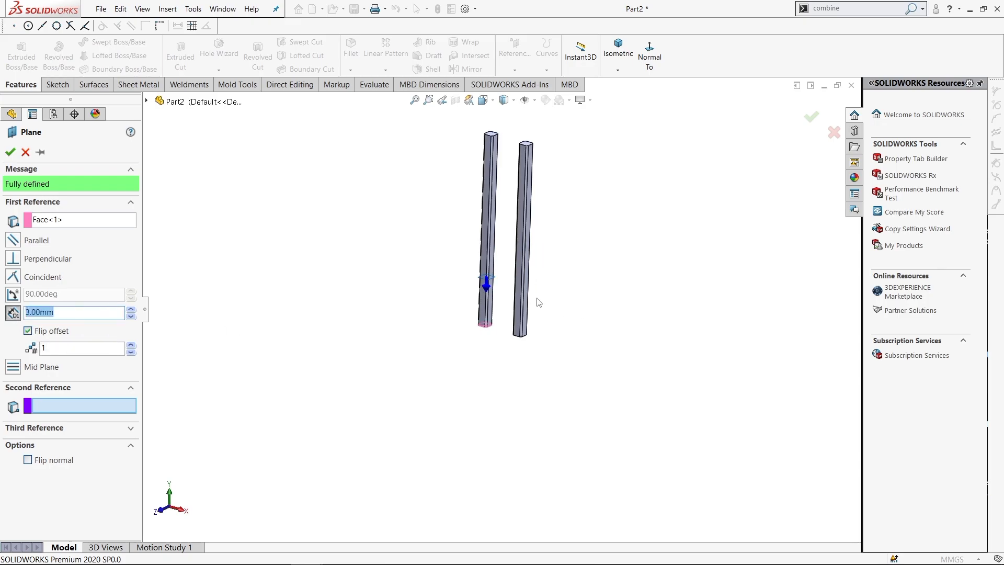
{"action": "scroll", "coordinate": [533, 285], "scroll_direction": "down", "scroll_amount": 5}
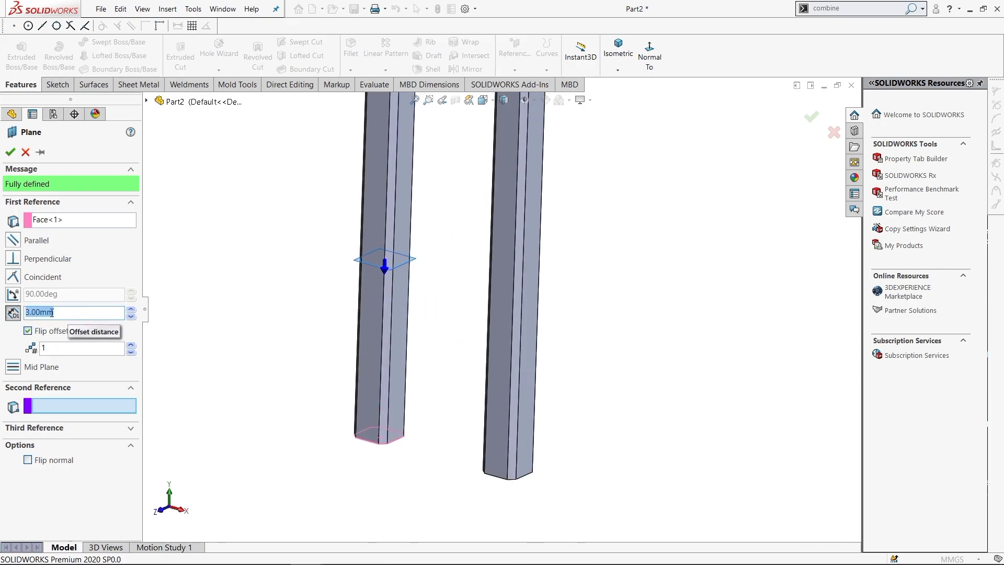
{"action": "left_click", "coordinate": [10, 152]}
{"action": "middle_click_drag", "start_coordinate": [293, 256], "coordinate": [433, 285]}
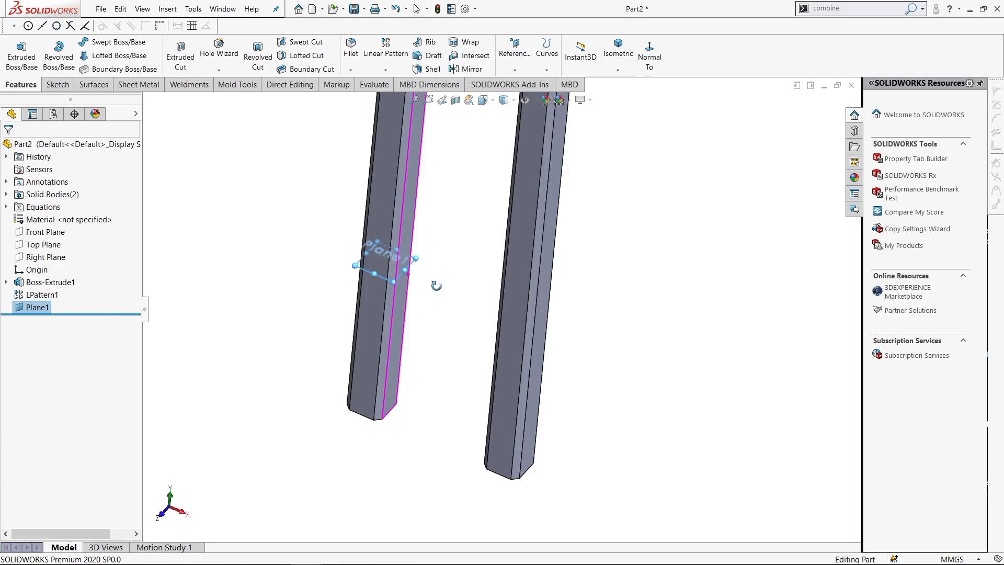
{"action": "scroll", "coordinate": [415, 258], "scroll_direction": "down", "scroll_amount": 2}
{"action": "scroll", "coordinate": [416, 259], "scroll_direction": "down", "scroll_amount": 2}
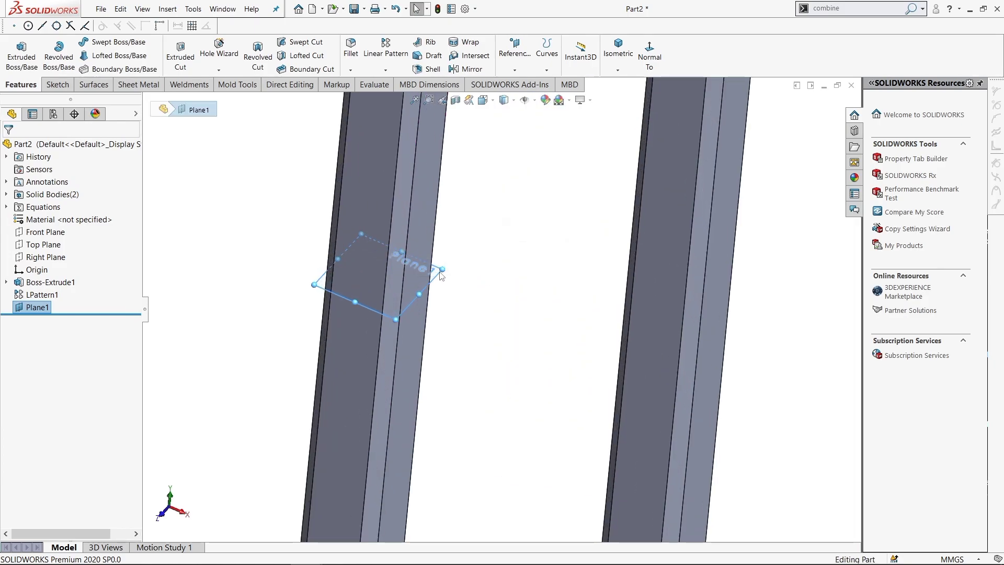
{"action": "right_click", "coordinate": [439, 275]}
- Sketch on Plane1 a centerline from the origin to the right pin's centre
{"action": "left_click", "coordinate": [452, 258]}
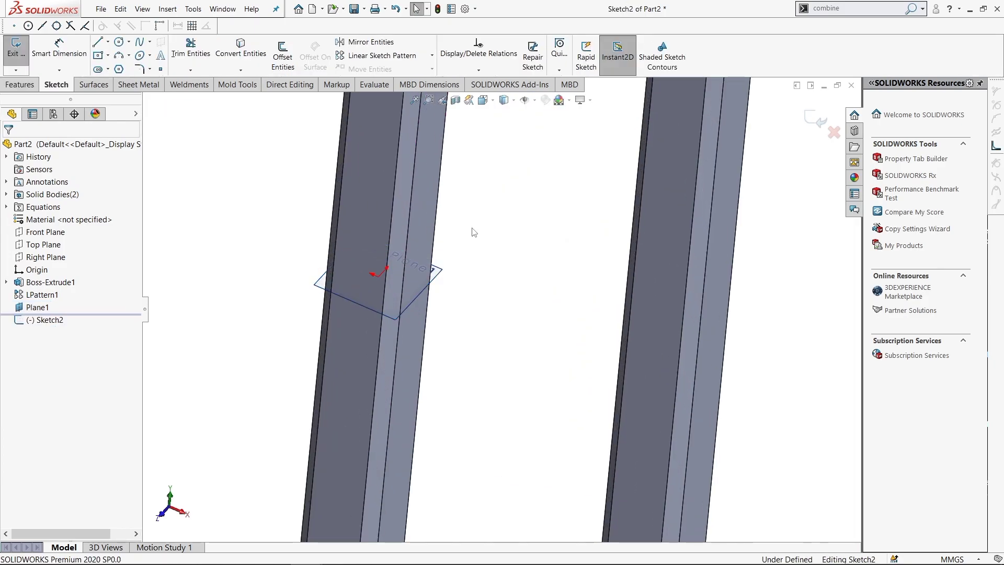
{"action": "key", "text": "s"}
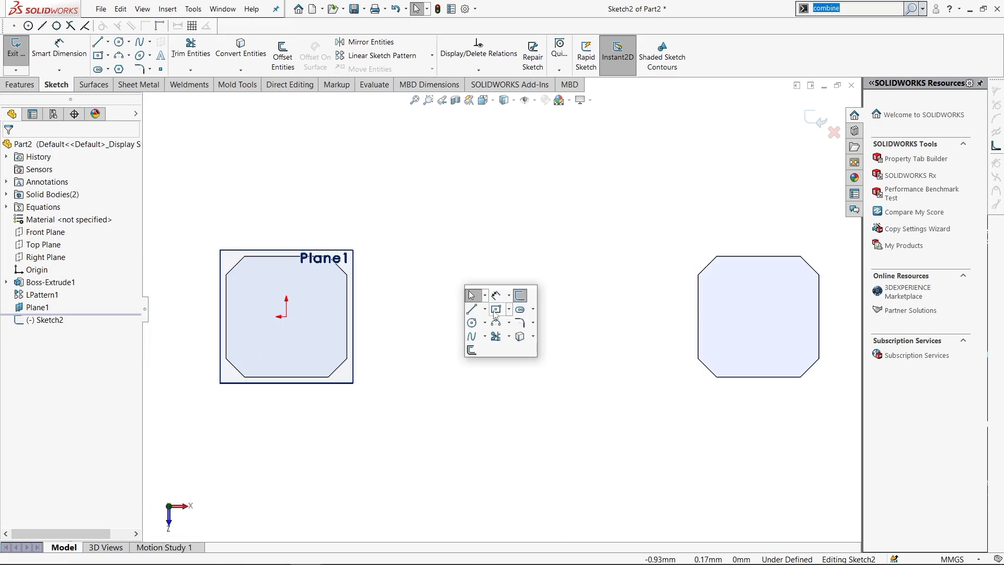
{"action": "left_click", "coordinate": [495, 309]}
{"action": "key", "text": "s"}
{"action": "left_click", "coordinate": [518, 325]}
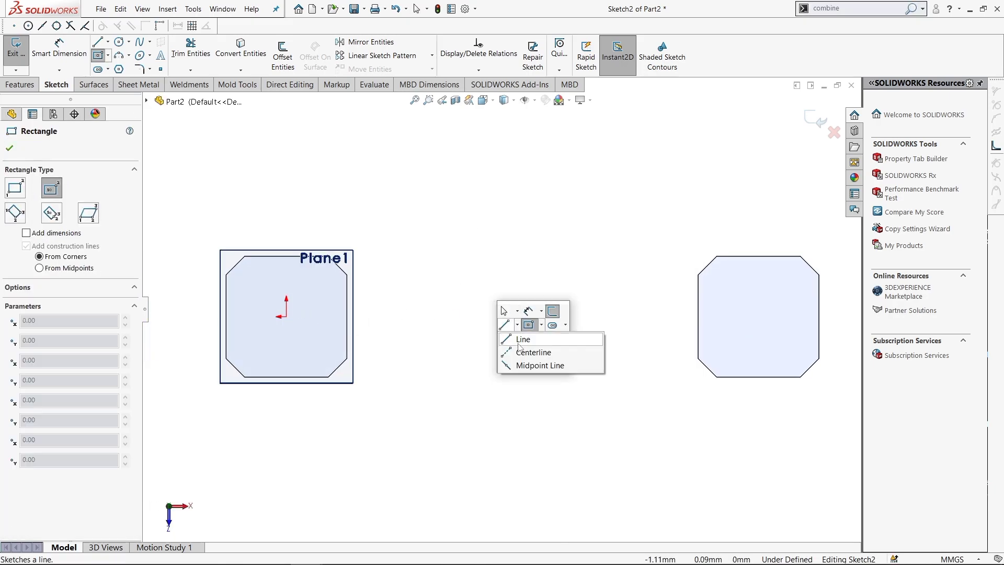
{"action": "left_click", "coordinate": [520, 352]}
{"action": "left_click", "coordinate": [281, 317]}
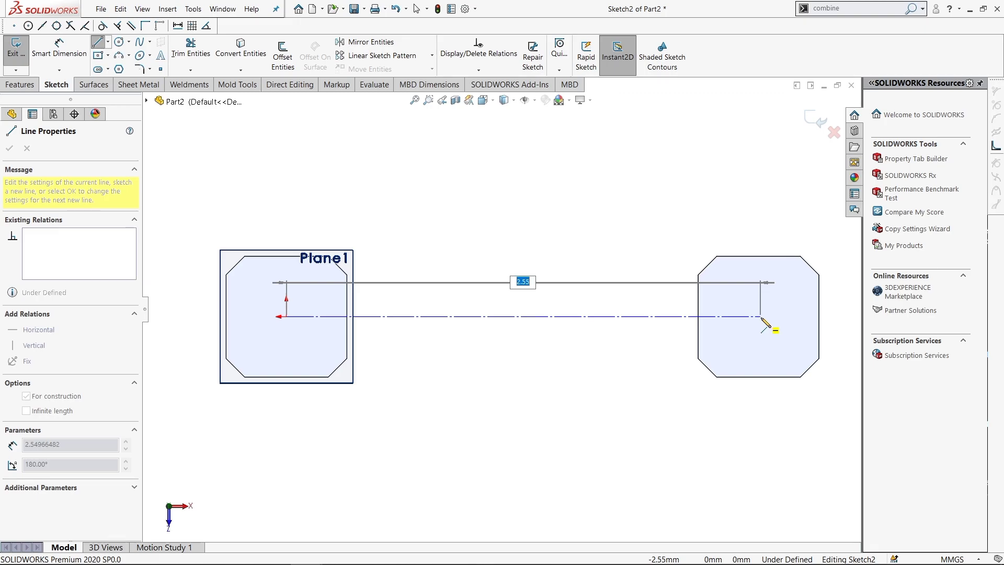
{"action": "left_click", "coordinate": [761, 317]}
{"action": "key", "text": "Escape"}
- Align the centerline's right end vertically with the right pin's top-edge midpoint
{"action": "left_click", "coordinate": [761, 317]}
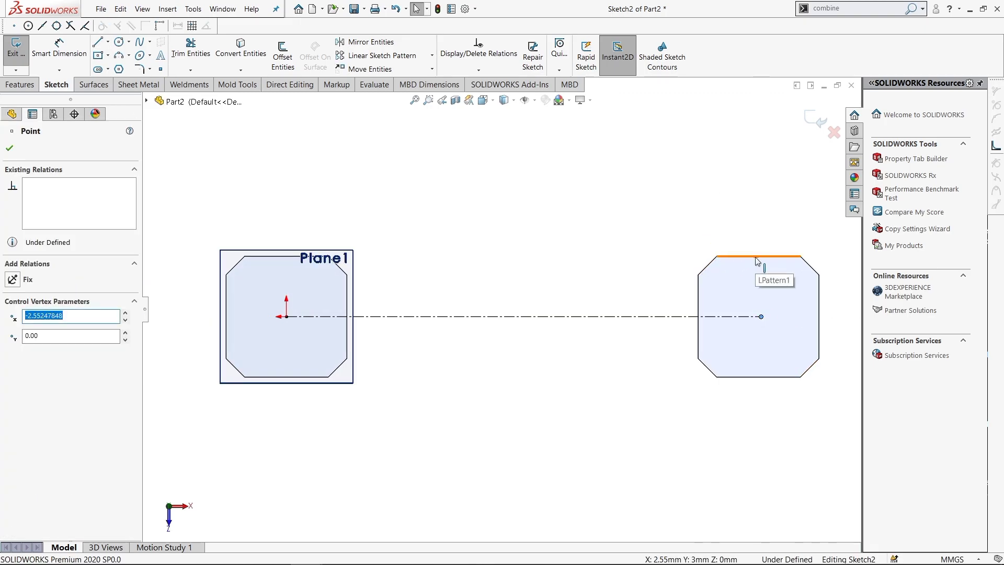
{"action": "left_click", "coordinate": [757, 255], "text": "ctrl"}
{"action": "left_click", "coordinate": [26, 353]}
{"action": "key", "text": "Escape"}
- Draw a center rectangle at the centerline midpoint enclosing both pins
{"action": "key", "text": "s"}
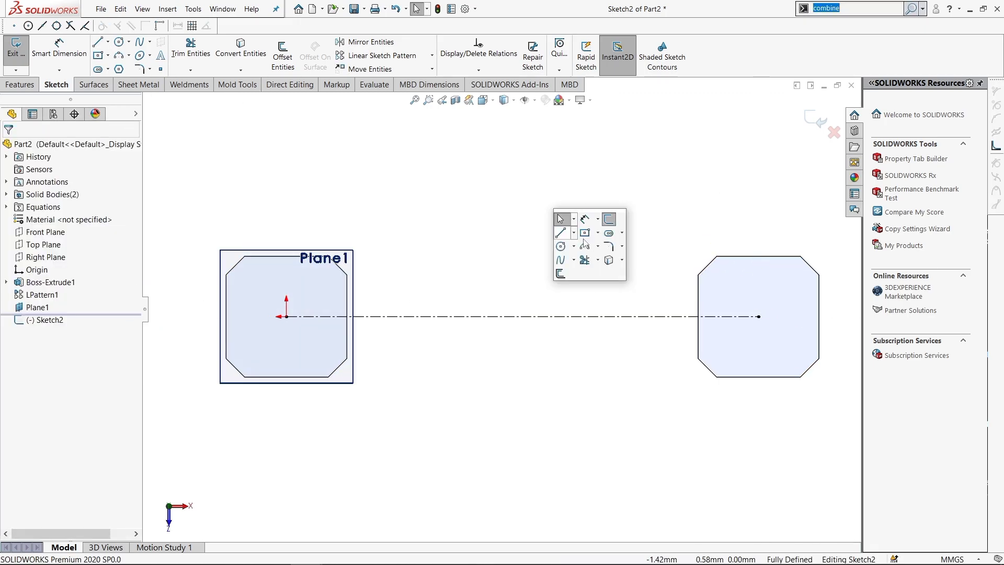
{"action": "left_click", "coordinate": [584, 232]}
{"action": "left_click", "coordinate": [522, 317]}
{"action": "left_click", "coordinate": [839, 423]}
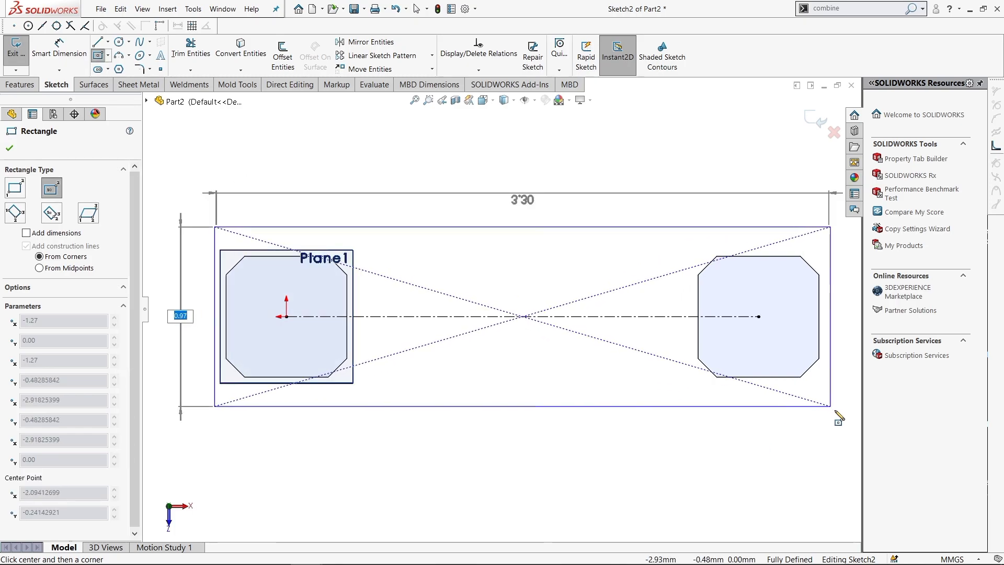
- Dimension the rectangle 5.08 mm wide and 2.54 mm high
{"action": "key", "text": "s"}
{"action": "left_click", "coordinate": [724, 329]}
{"action": "left_click", "coordinate": [589, 209]}
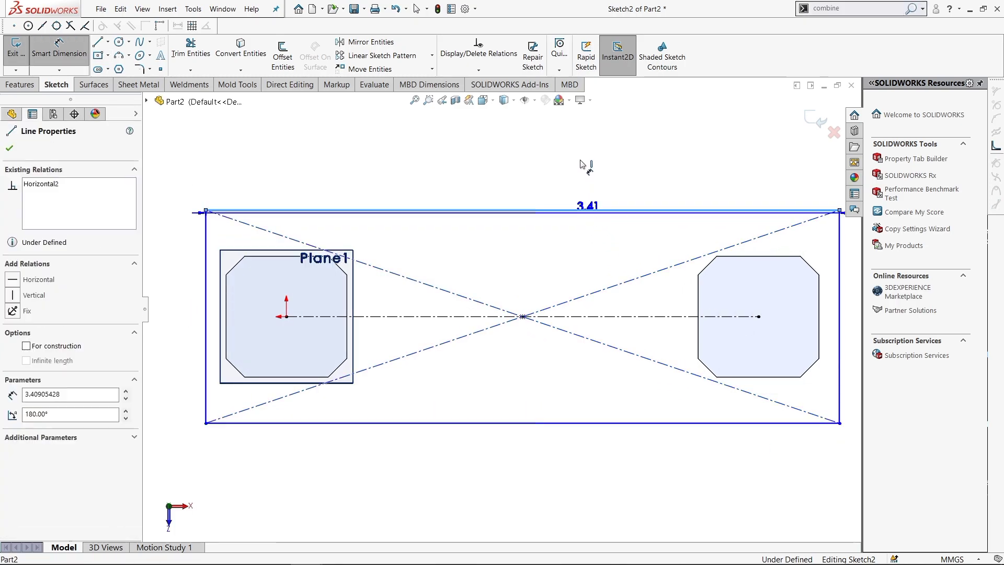
{"action": "left_click", "coordinate": [580, 157]}
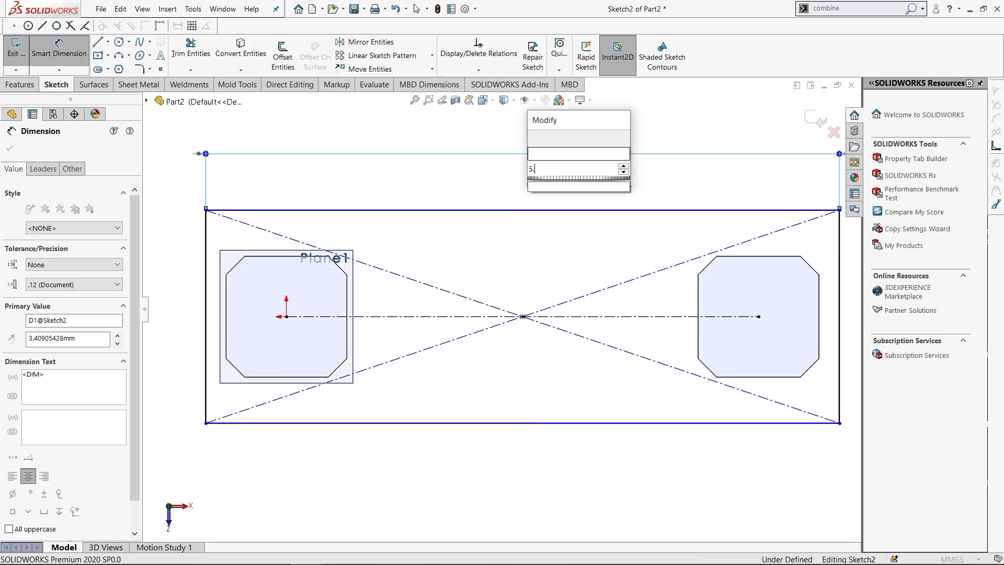
{"action": "type", "text": "5.08"}
{"action": "key", "text": "Return"}
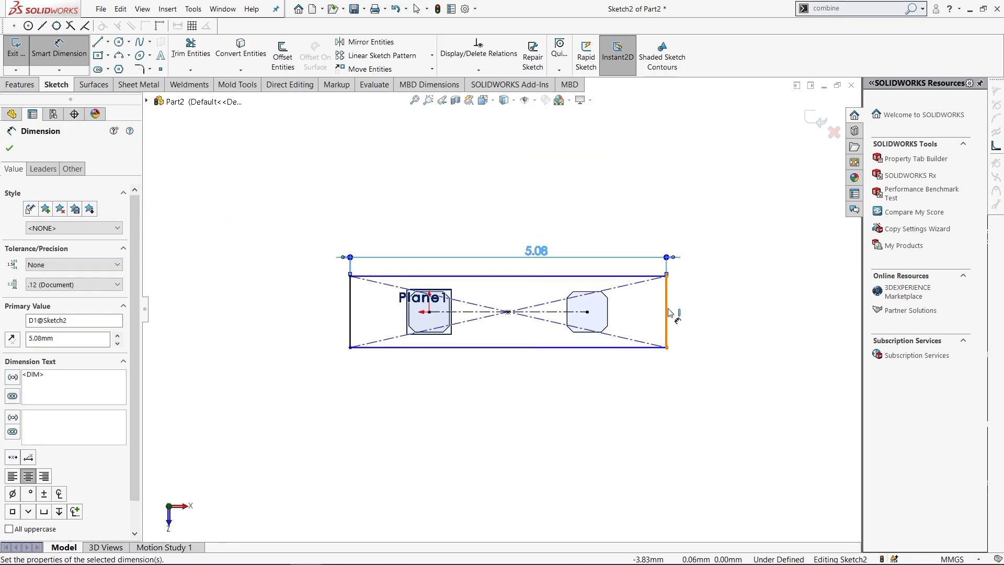
{"action": "left_click", "coordinate": [670, 313]}
{"action": "left_click", "coordinate": [707, 313]}
{"action": "type", "text": "2.54"}
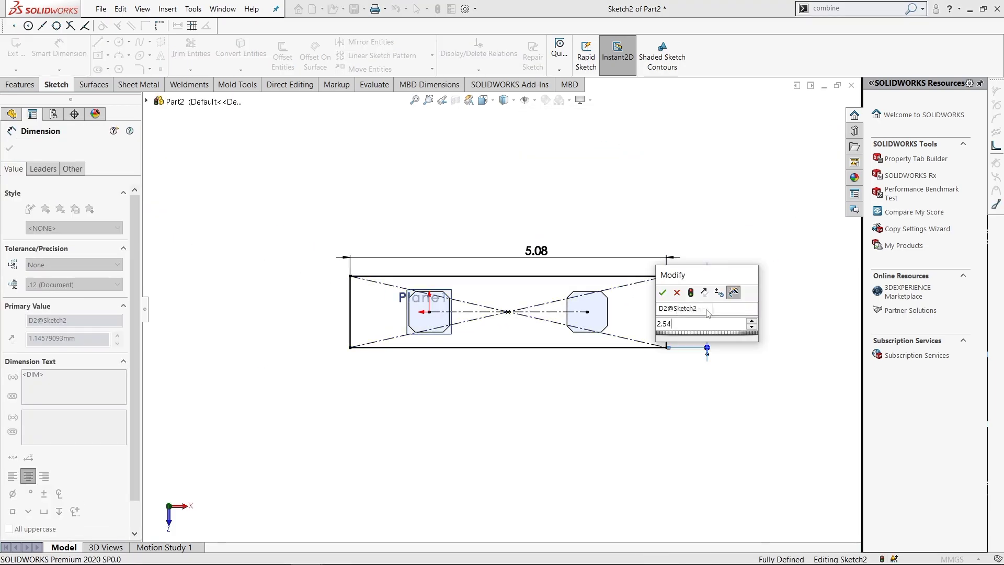
{"action": "key", "text": "Return"}
{"action": "key", "text": "Escape"}
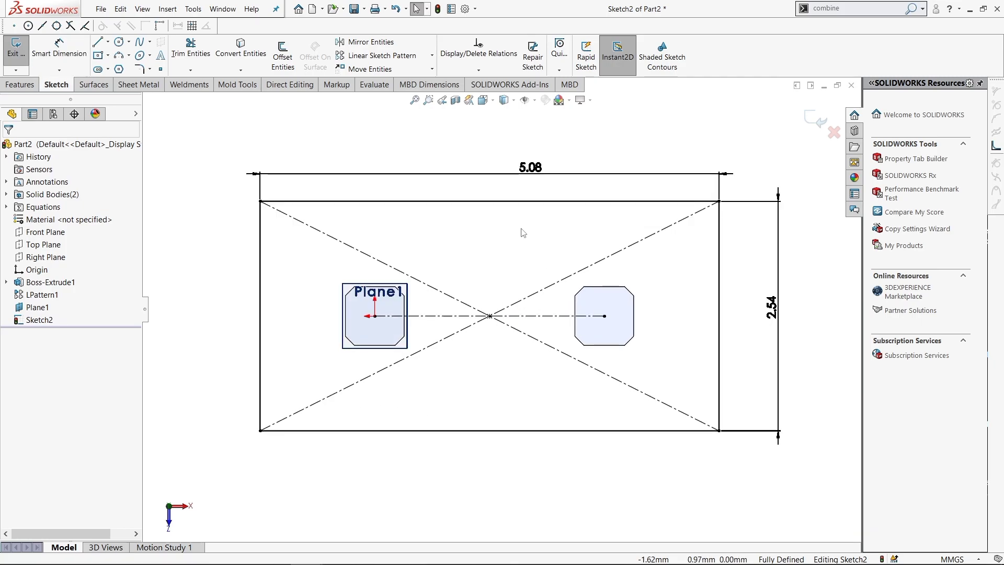
- Set up a 0.50 mm equal-distance sketch chamfer and chamfer the rectangle's two left corners
{"action": "left_click", "coordinate": [150, 69]}
{"action": "left_click", "coordinate": [158, 97]}
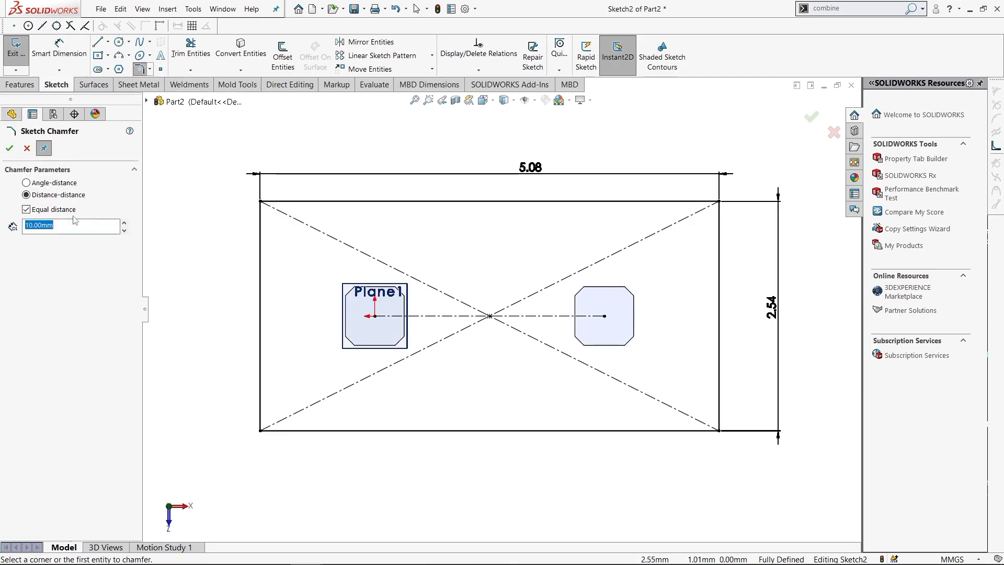
{"action": "type", "text": "0."}
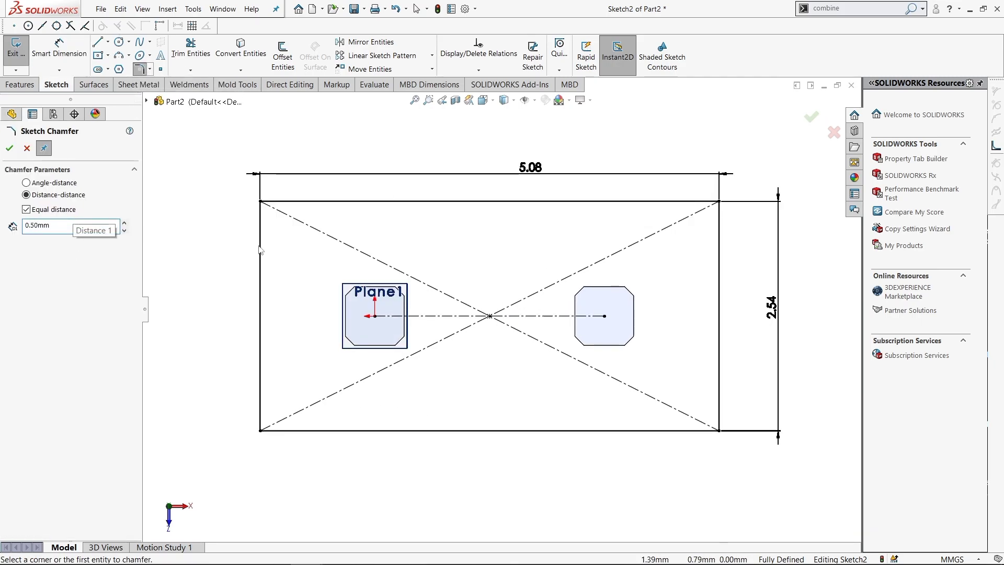
{"action": "left_click", "coordinate": [260, 264]}
{"action": "left_click", "coordinate": [285, 201]}
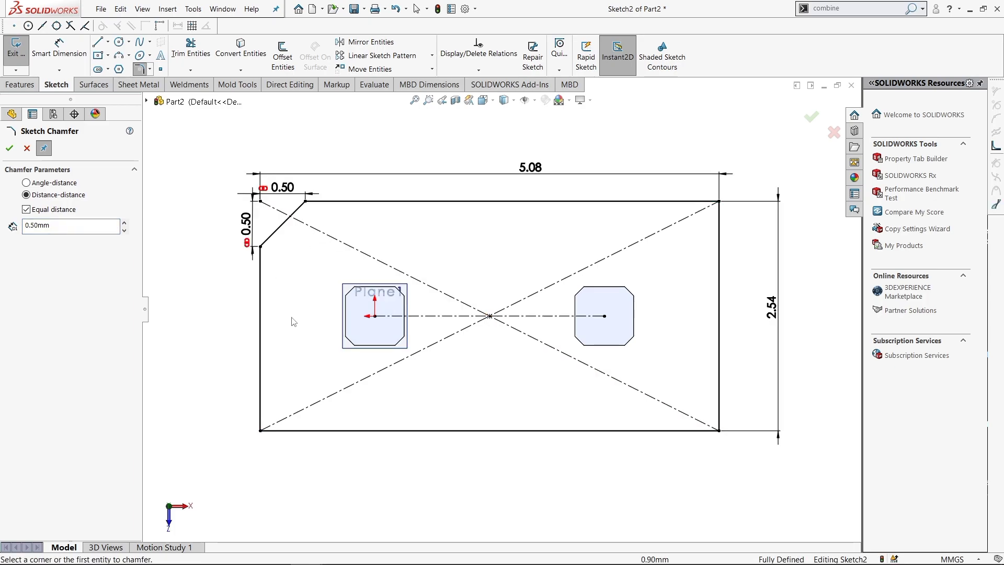
{"action": "left_click", "coordinate": [261, 396]}
{"action": "left_click", "coordinate": [332, 431]}
- Chamfer the rectangle's top-right and bottom-right corners and close the chamfer tool
{"action": "left_click", "coordinate": [673, 201]}
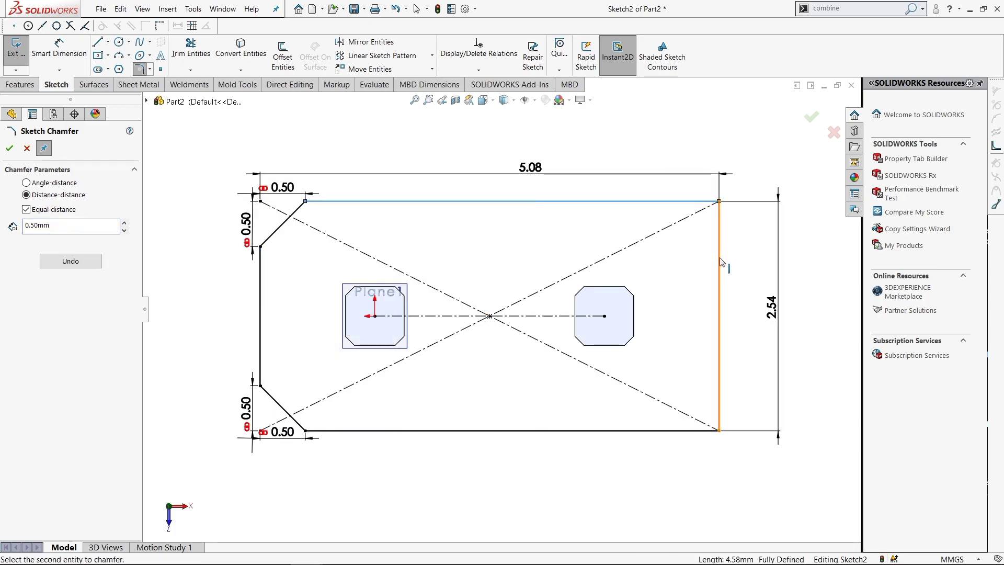
{"action": "left_click", "coordinate": [722, 262]}
{"action": "left_click", "coordinate": [701, 430]}
{"action": "left_click", "coordinate": [722, 371]}
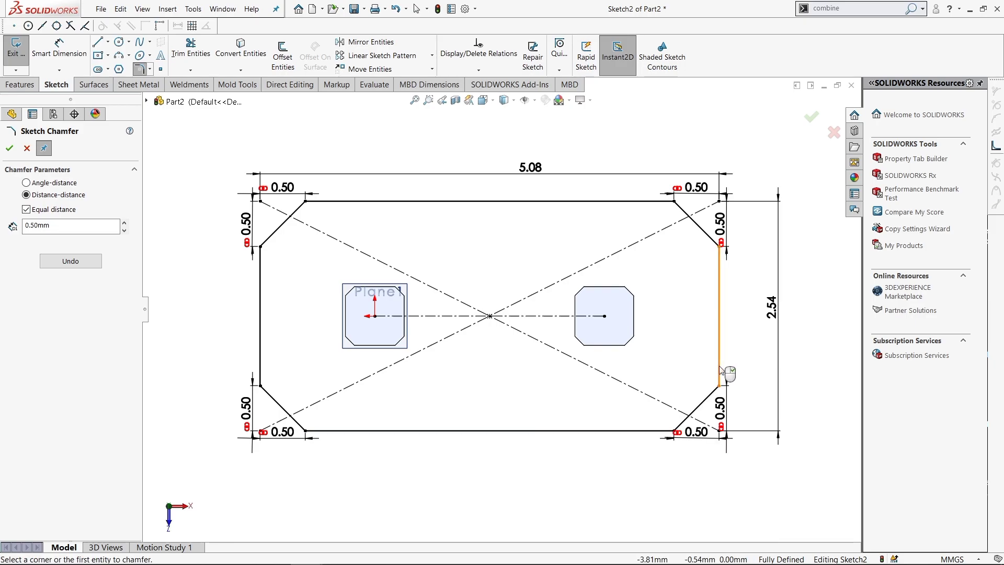
{"action": "left_click", "coordinate": [9, 148]}
{"action": "type", "text": "d"}
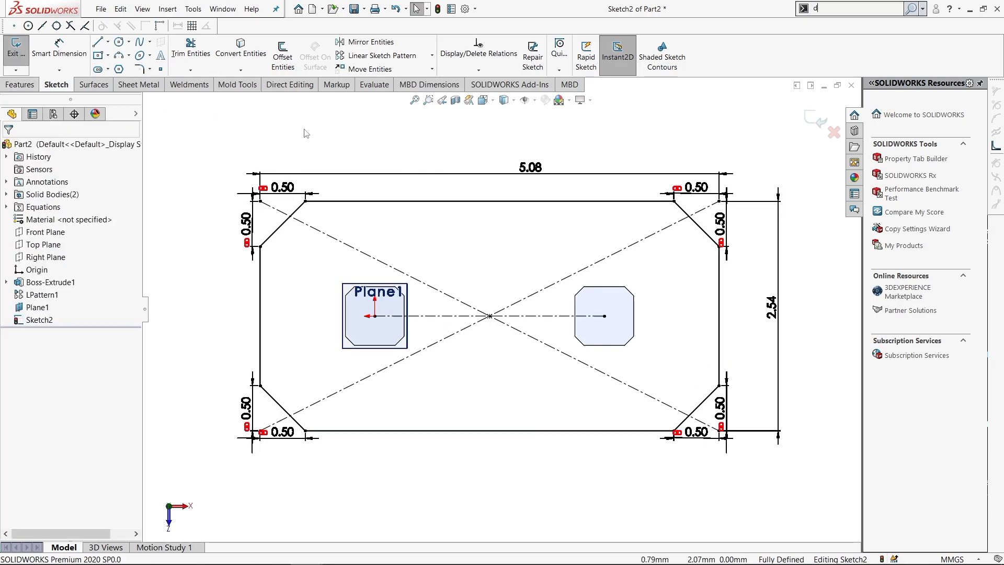
{"action": "type", "text": "dd"}
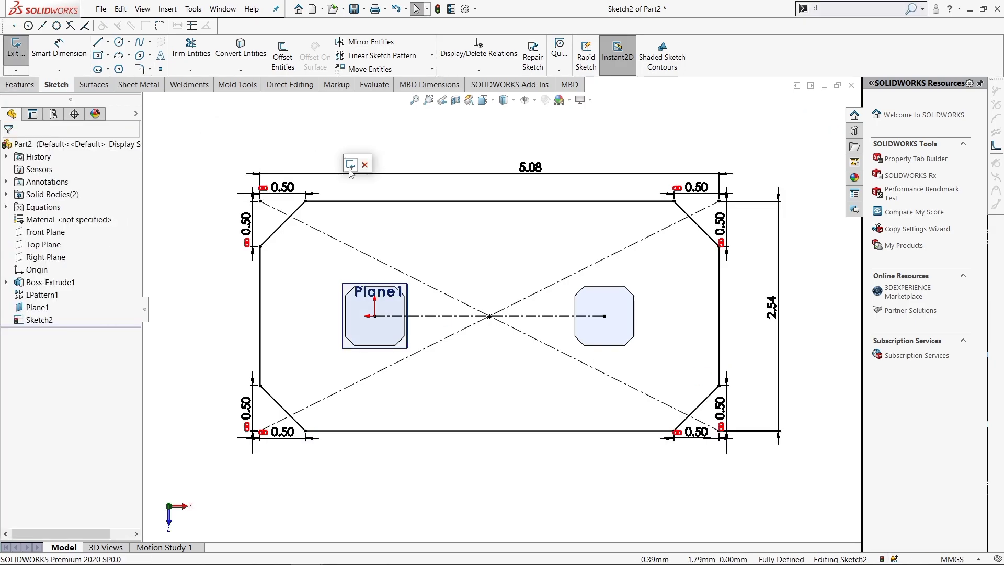
- Extrude Sketch2 2.50 mm in the reversed direction as Boss-Extrude2
{"action": "left_click", "coordinate": [350, 167]}
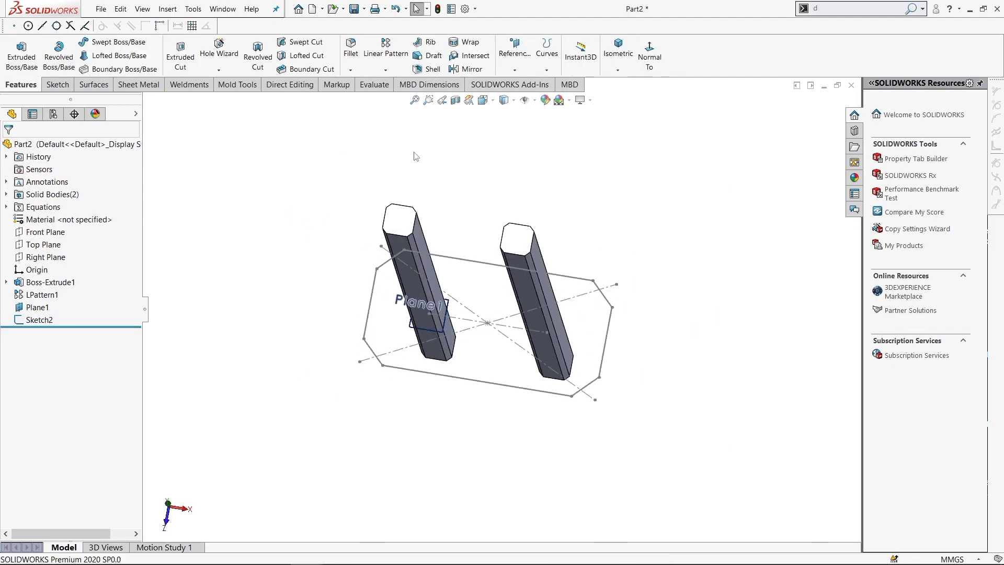
{"action": "left_click", "coordinate": [41, 321]}
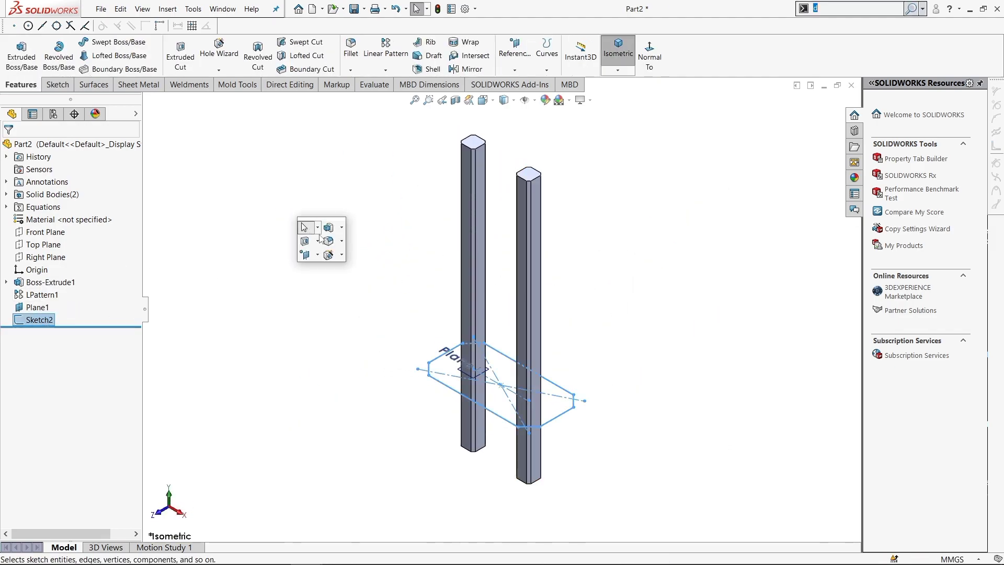
{"action": "left_click", "coordinate": [331, 228]}
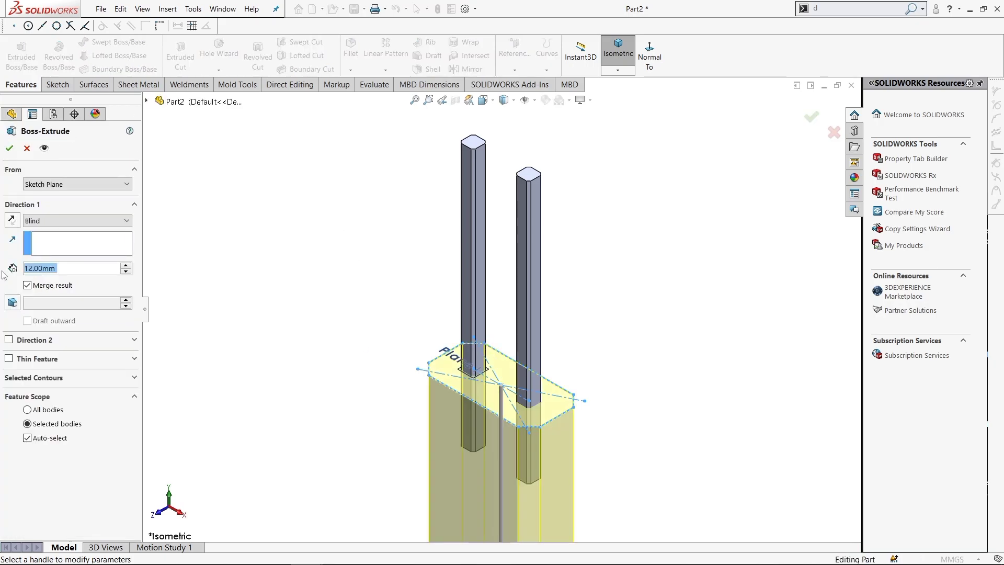
{"action": "left_click", "coordinate": [11, 222]}
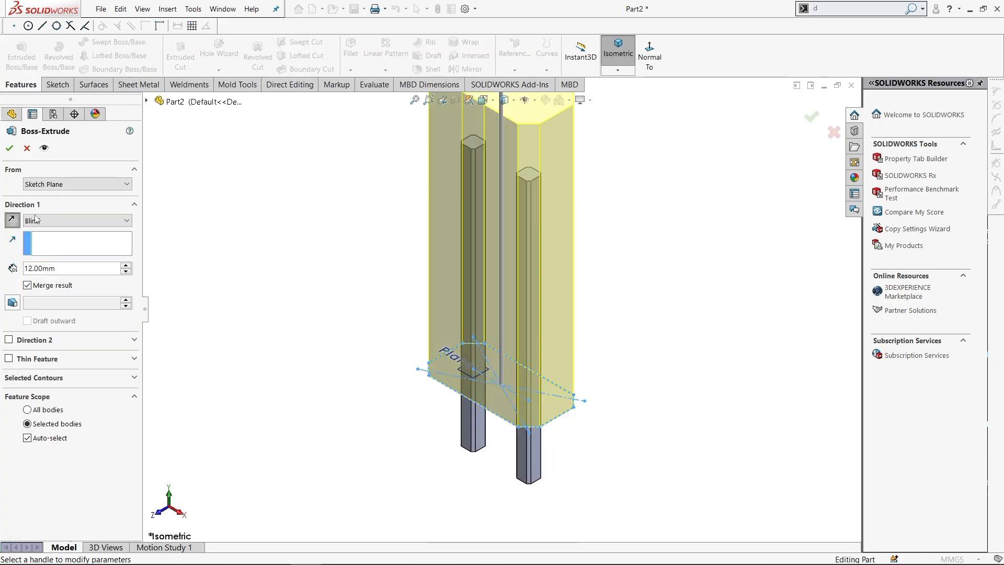
{"action": "type", "text": "2.5"}
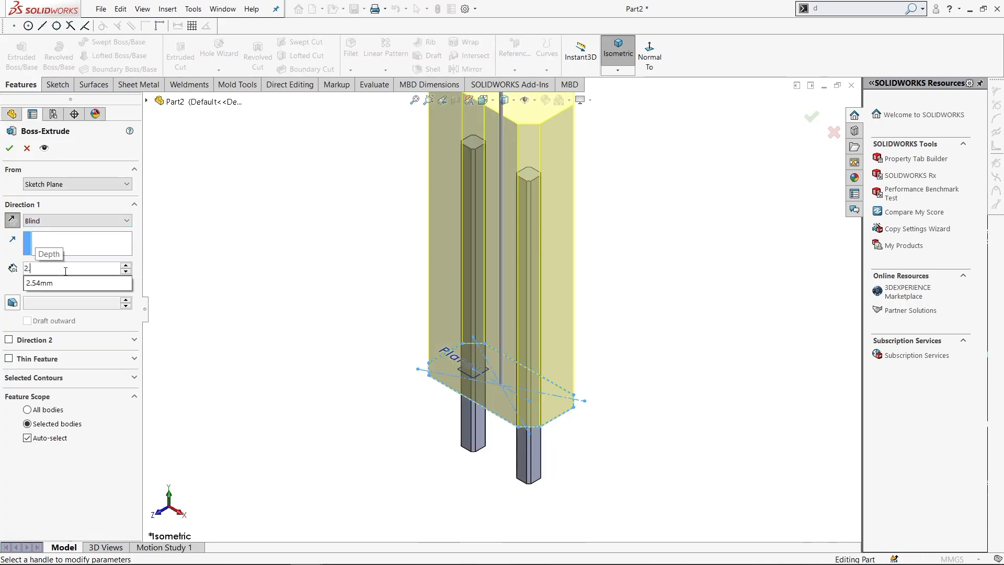
{"action": "key", "text": "Return"}
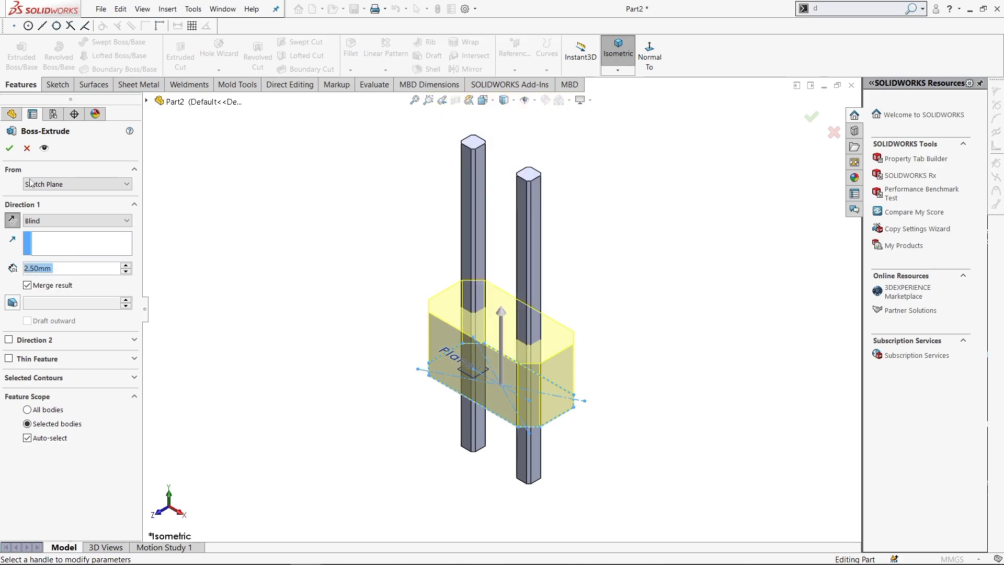
{"action": "left_click", "coordinate": [10, 149]}
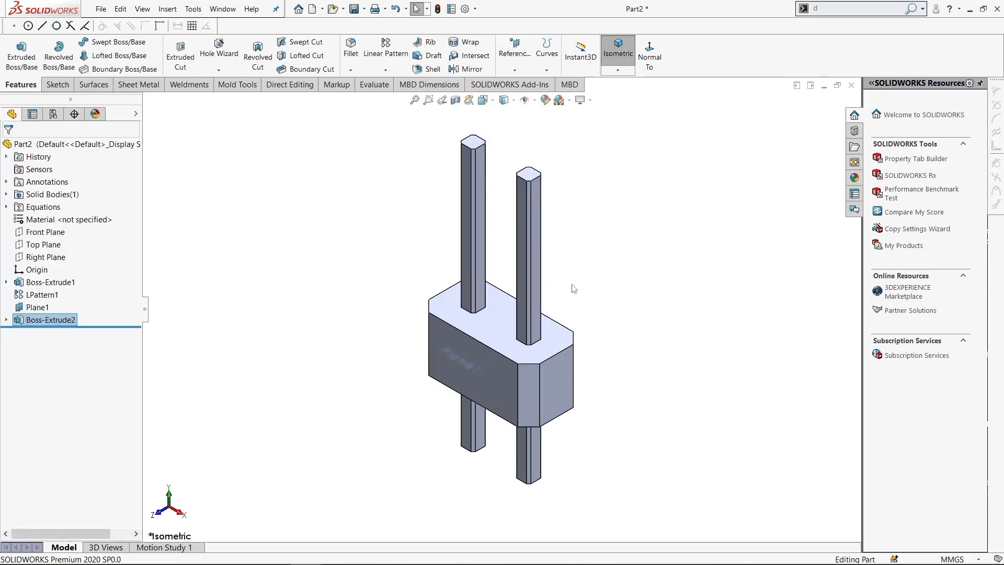
- Hide Plane1 and return the model to the isometric view
{"action": "middle_click_drag", "start_coordinate": [578, 280], "coordinate": [247, 341]}
{"action": "left_click", "coordinate": [37, 307]}
{"action": "left_click", "coordinate": [42, 274]}
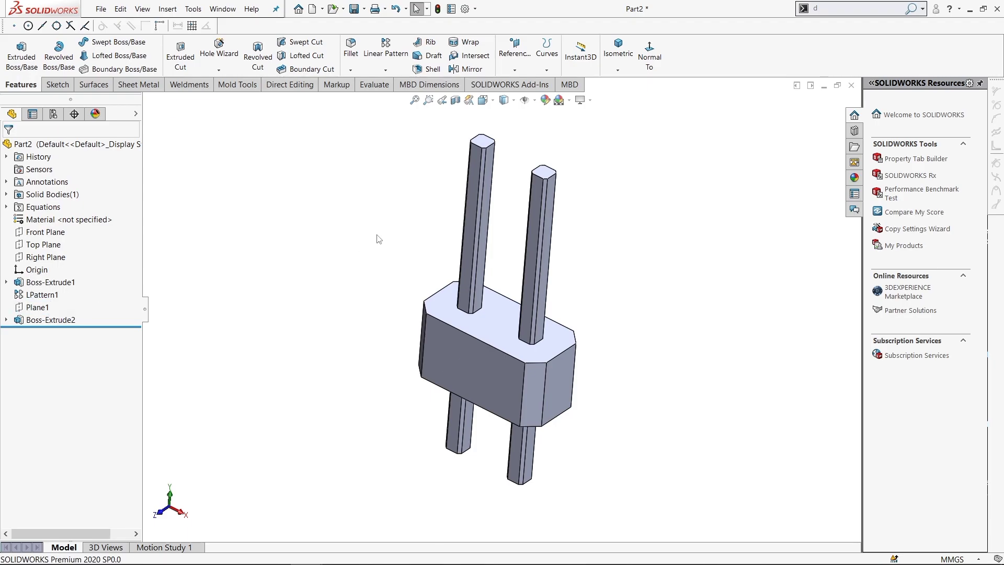
{"action": "left_click", "coordinate": [619, 50]}
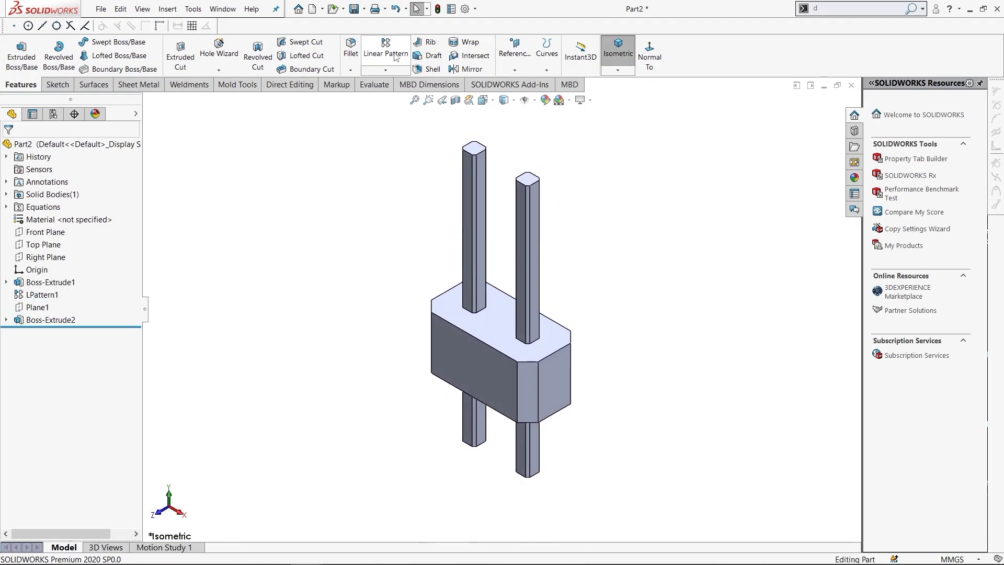
- Linear-pattern the Boss-Extrude2 body along the top edge: 5 instances at 2.54 mm, reversed direction
{"action": "left_click", "coordinate": [447, 291]}
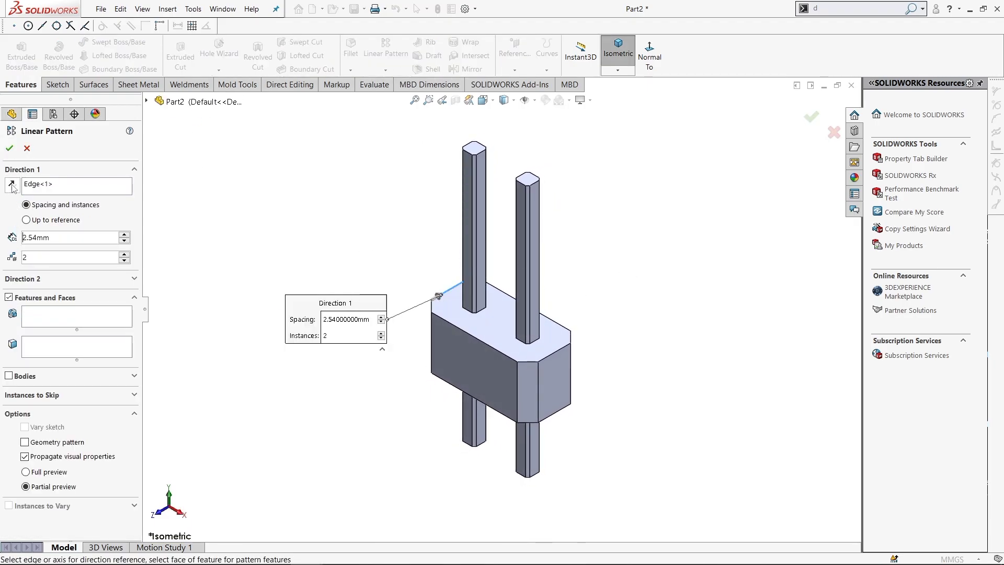
{"action": "scroll", "coordinate": [42, 257], "scroll_direction": "up", "scroll_amount": 3}
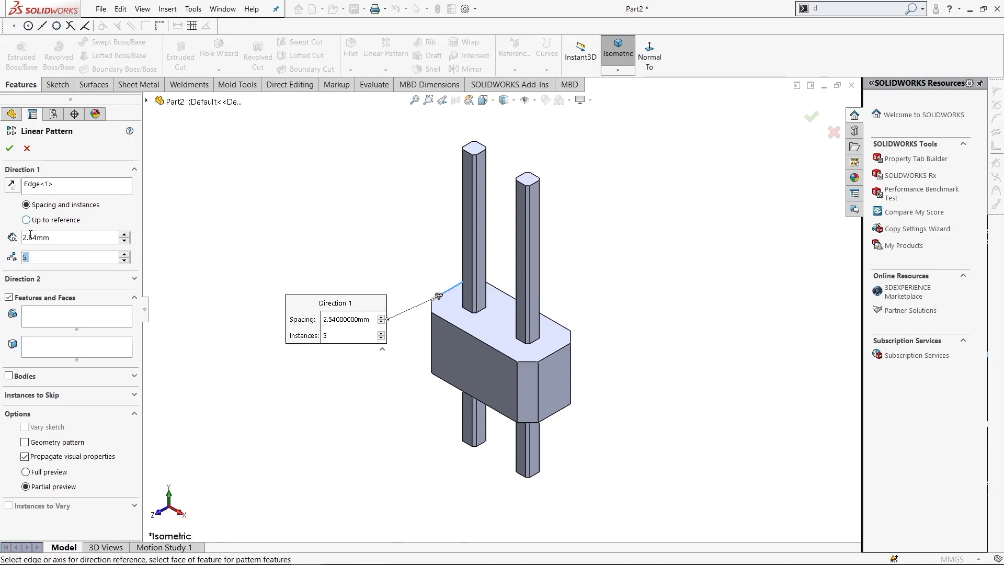
{"action": "left_click", "coordinate": [26, 376]}
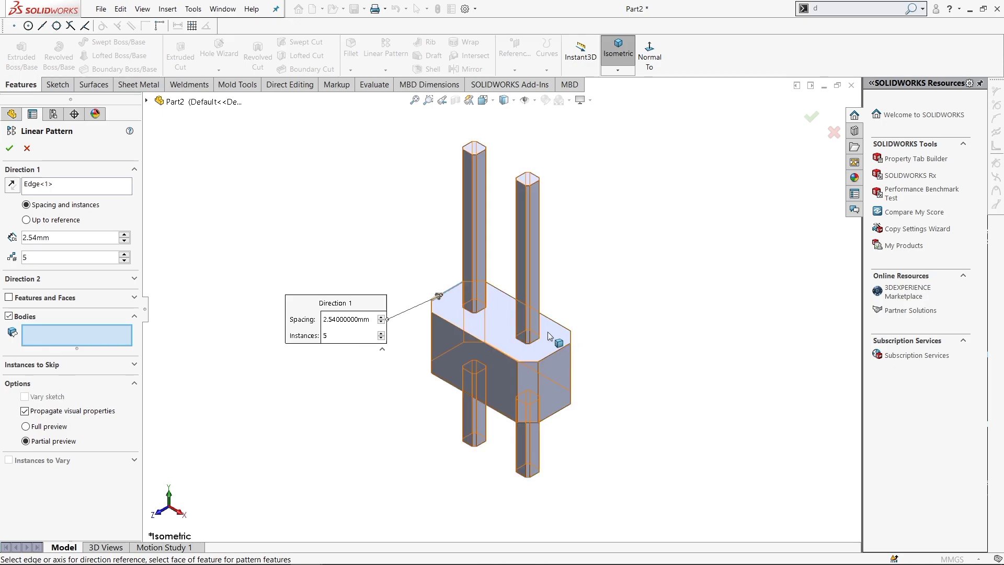
{"action": "left_click", "coordinate": [525, 347]}
{"action": "left_click", "coordinate": [11, 184]}
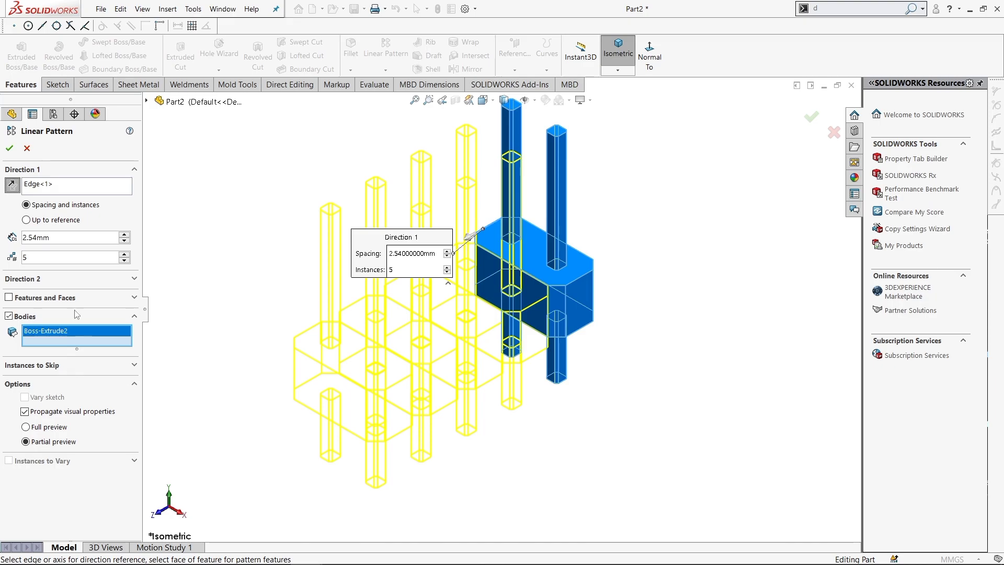
{"action": "left_click", "coordinate": [9, 149]}
- Create Combine1, adding all five box-selected patterned bodies into one body, then return to isometric
{"action": "middle_click_drag", "start_coordinate": [314, 225], "coordinate": [331, 209]}
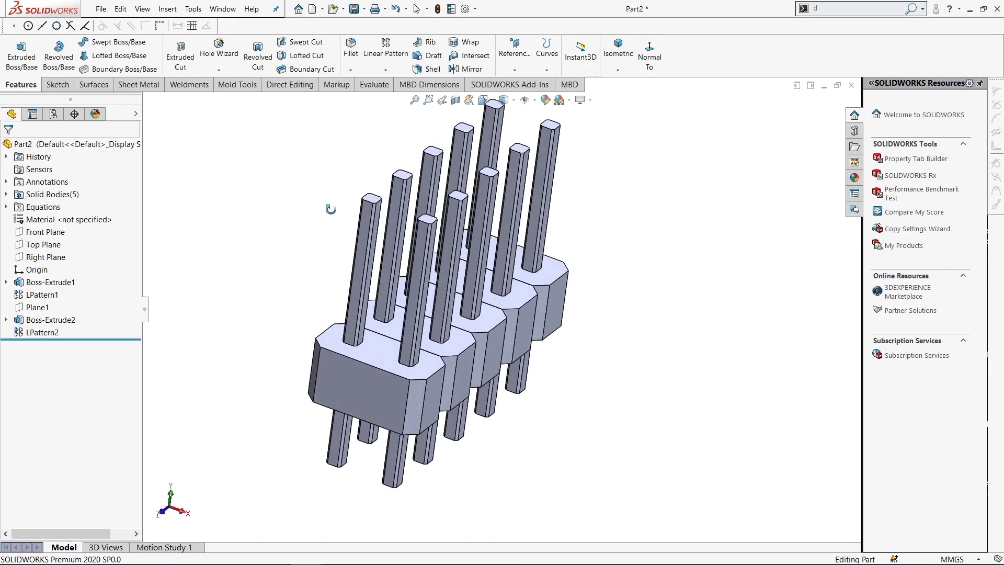
{"action": "left_click", "coordinate": [272, 87]}
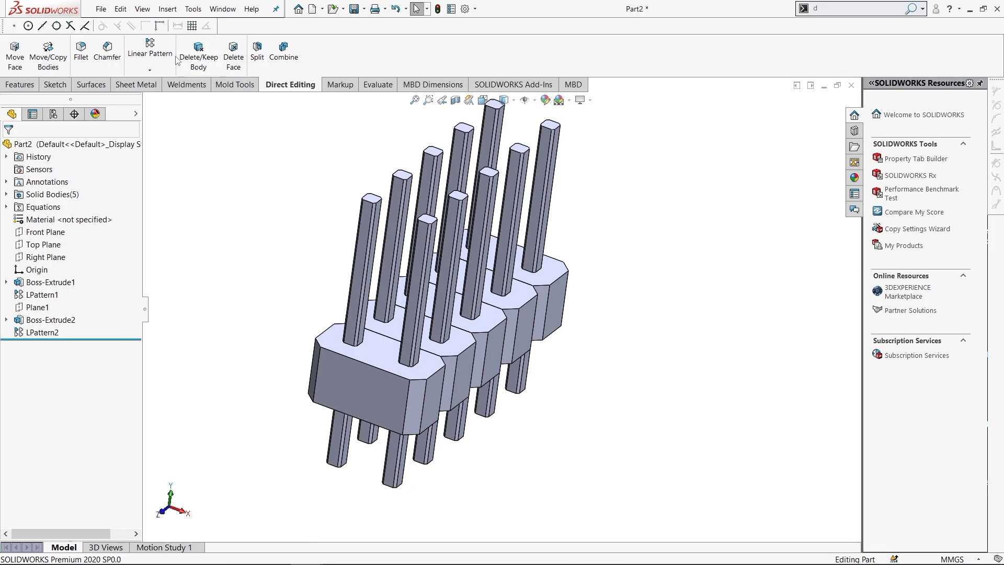
{"action": "left_click", "coordinate": [283, 57]}
{"action": "scroll", "coordinate": [502, 304], "scroll_direction": "up", "scroll_amount": 5}
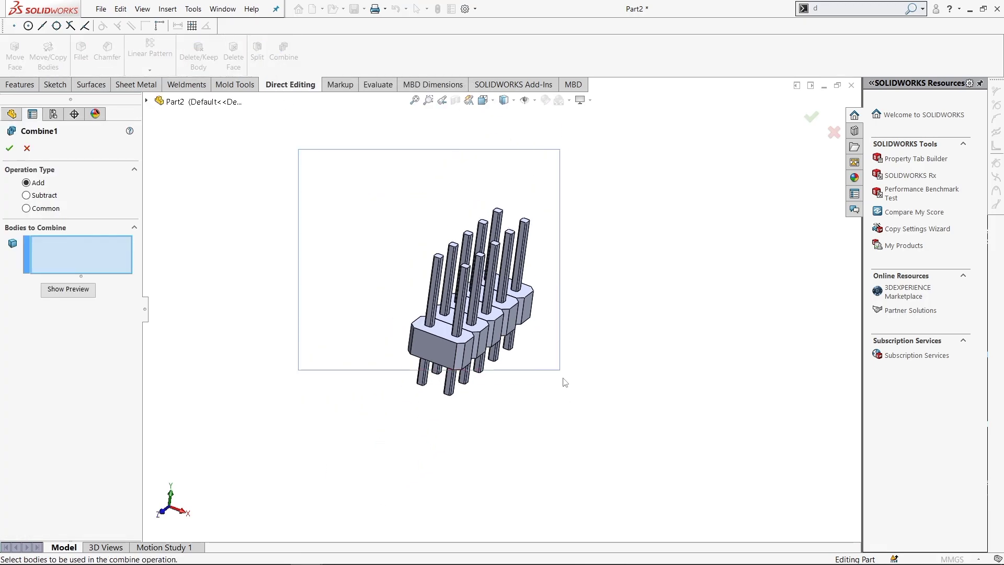
{"action": "left_click_drag", "start_coordinate": [298, 149], "coordinate": [621, 450]}
{"action": "middle_click_drag", "start_coordinate": [353, 216], "coordinate": [25, 239]}
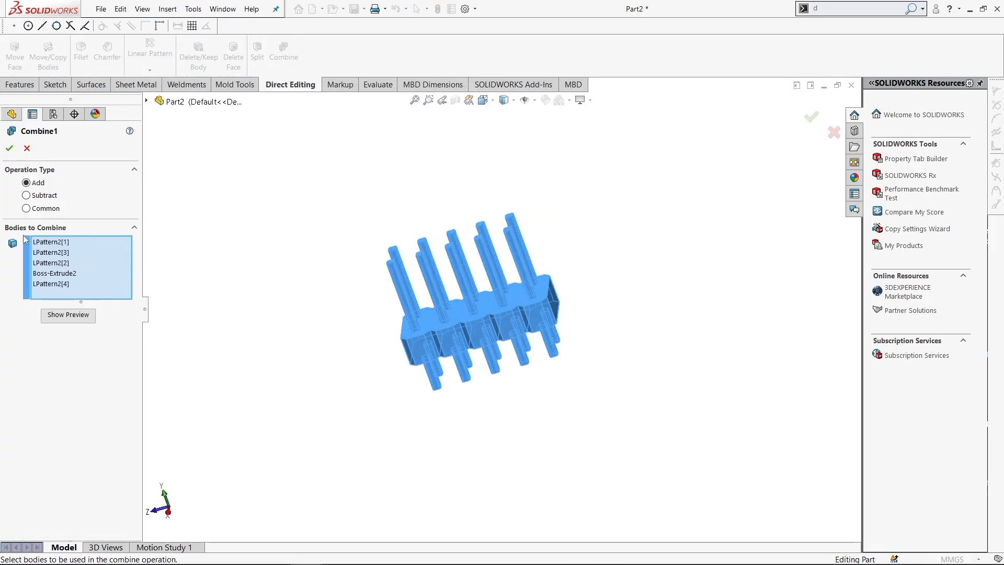
{"action": "left_click", "coordinate": [9, 148]}
{"action": "key", "text": "ctrl+7"}
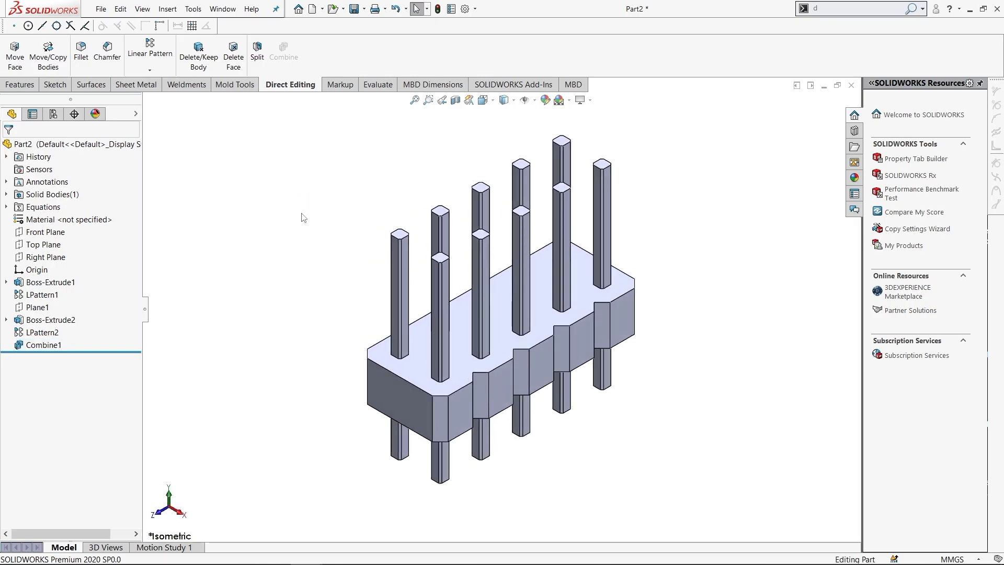
- Edit the housing top face's appearance and choose polished copper from Metal > Copper
{"action": "left_click", "coordinate": [422, 364]}
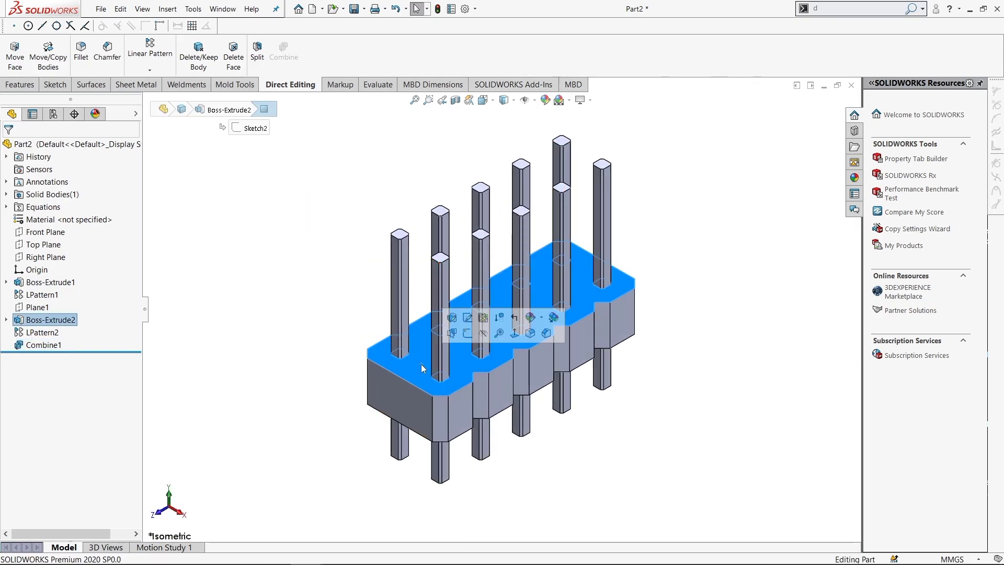
{"action": "left_click", "coordinate": [326, 308]}
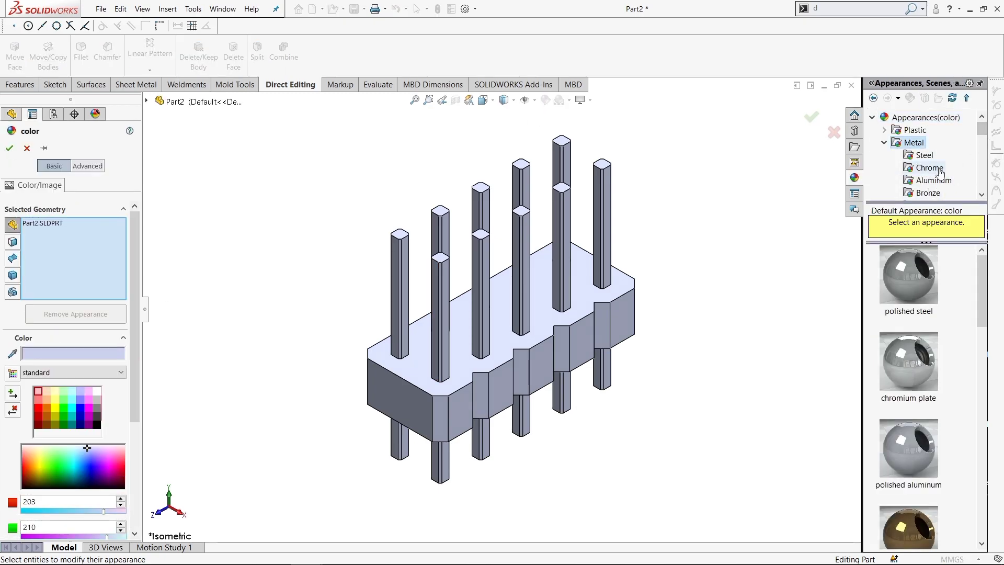
{"action": "left_click_drag", "start_coordinate": [983, 139], "coordinate": [983, 147]}
{"action": "left_click", "coordinate": [929, 181]}
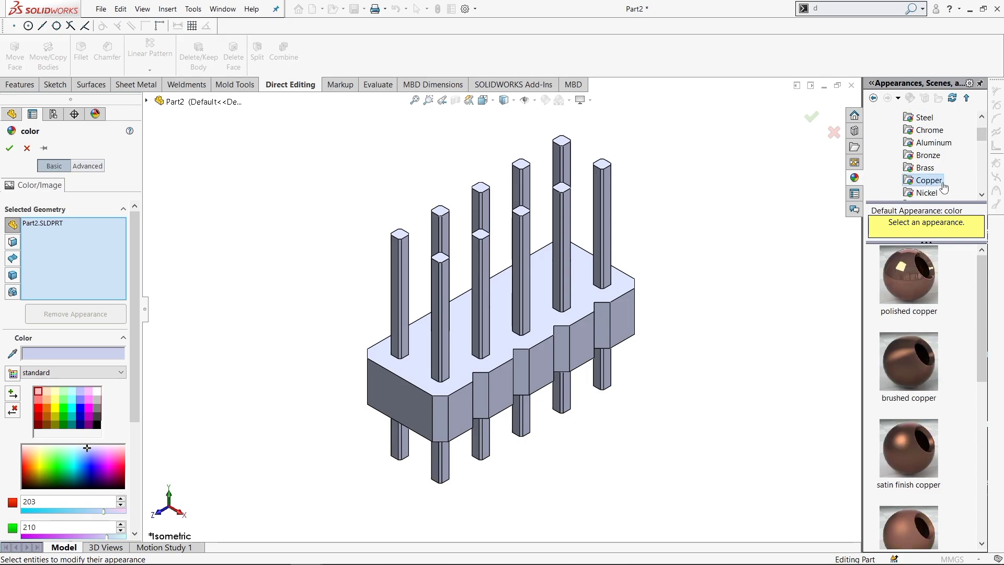
{"action": "left_click", "coordinate": [913, 288]}
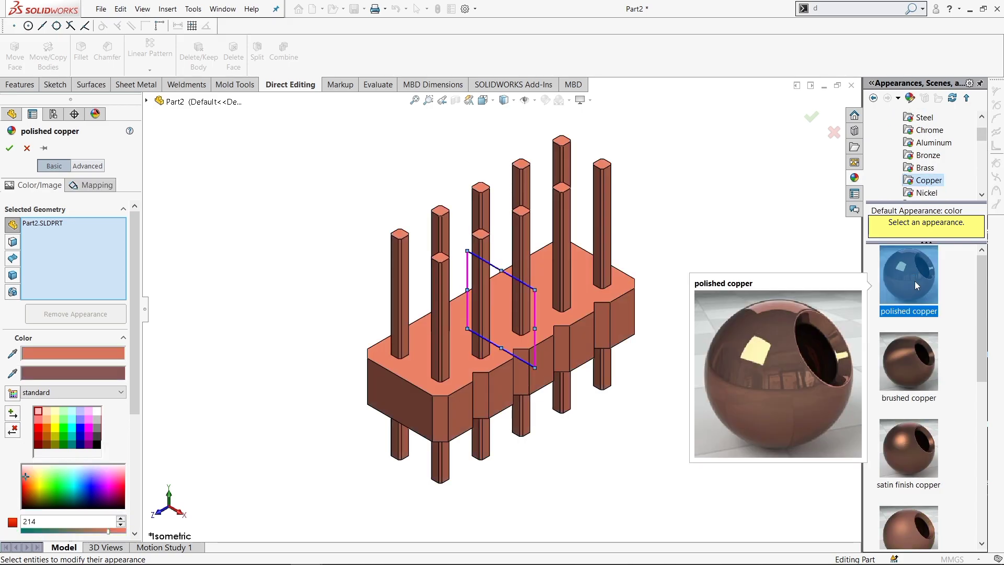
- Clear the chosen geometry from the appearance targets and restrict targets to whole bodies
{"action": "right_click", "coordinate": [64, 220]}
{"action": "left_click", "coordinate": [74, 227]}
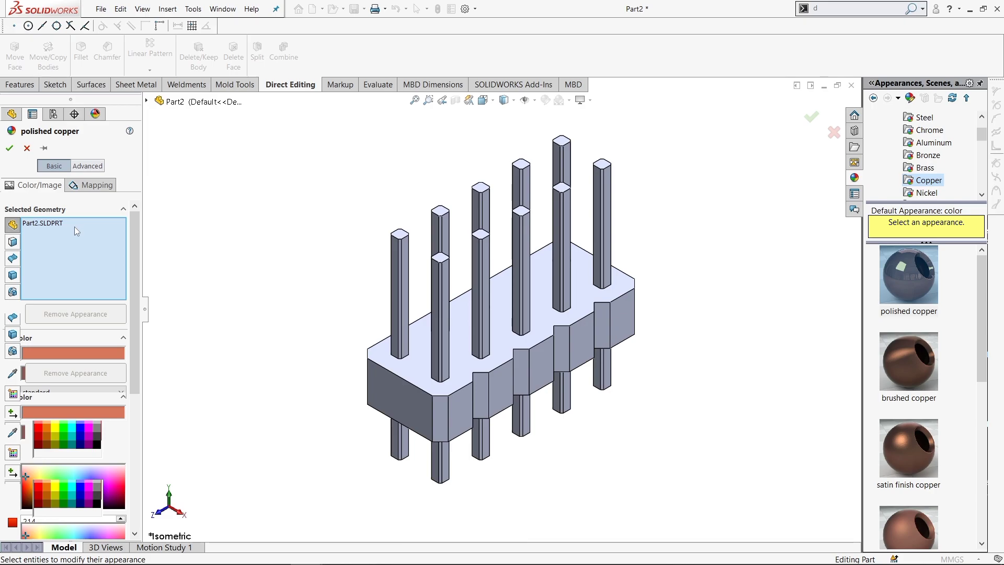
{"action": "left_click", "coordinate": [414, 344]}
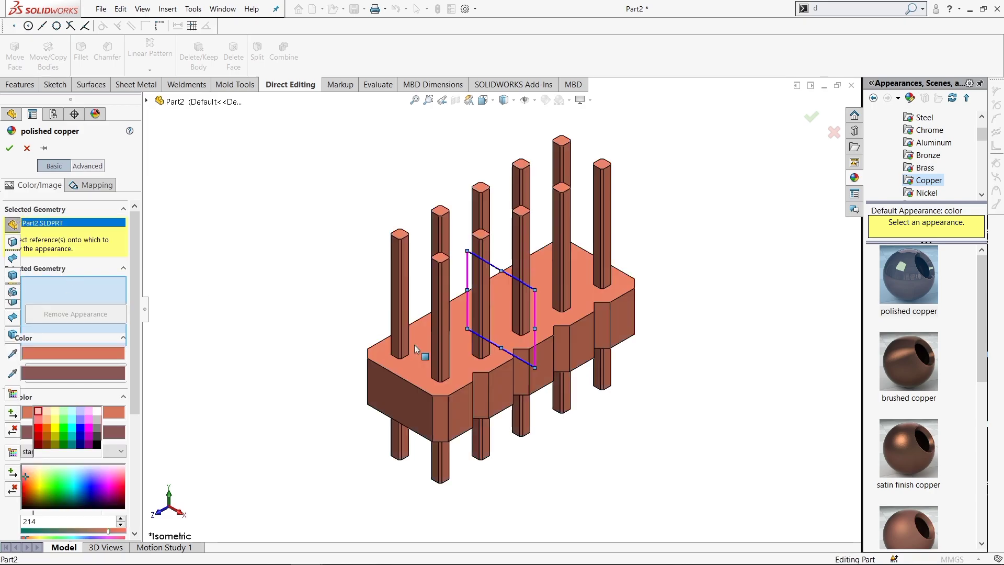
{"action": "right_click", "coordinate": [72, 226]}
{"action": "left_click", "coordinate": [88, 233]}
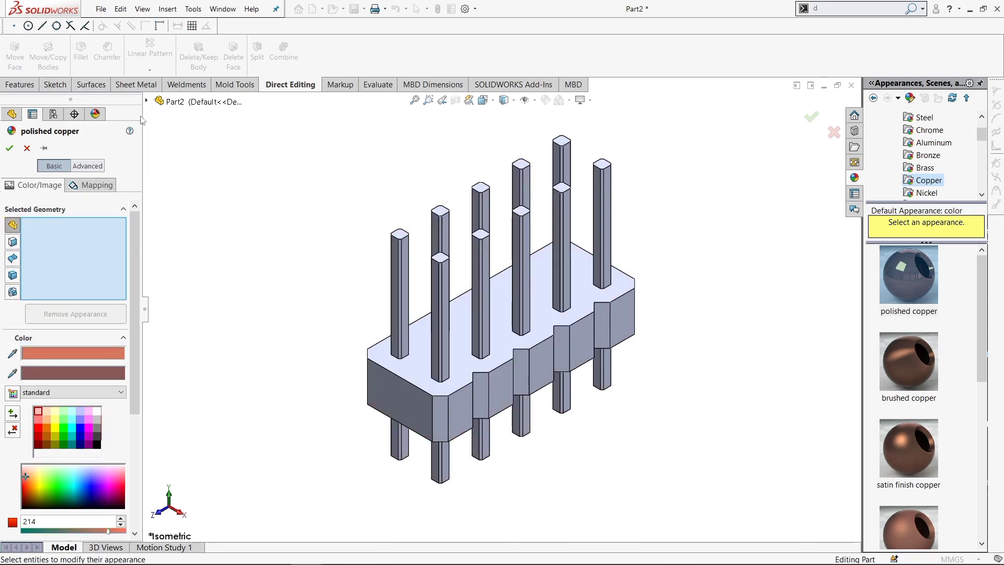
{"action": "left_click", "coordinate": [147, 101]}
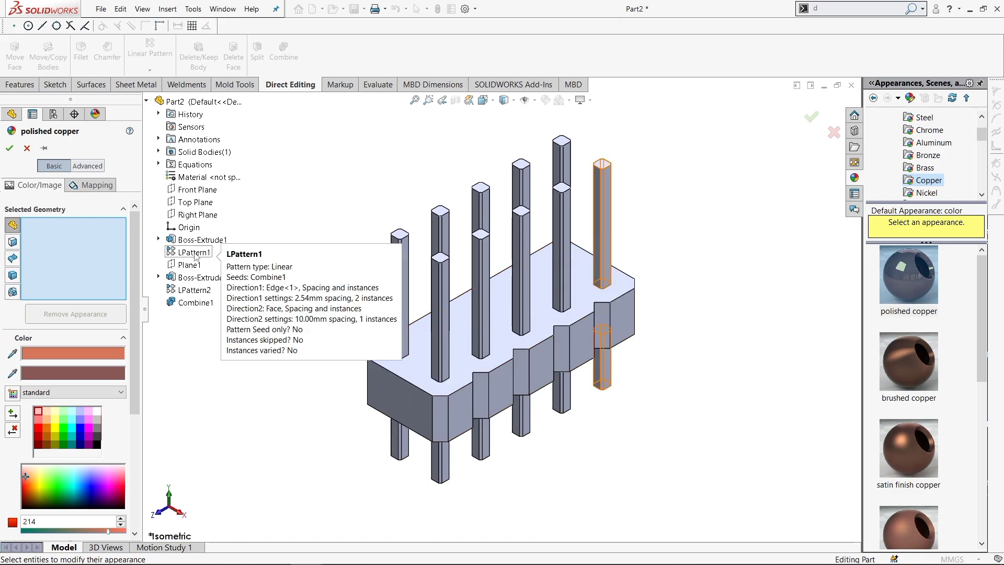
{"action": "left_click", "coordinate": [12, 242]}
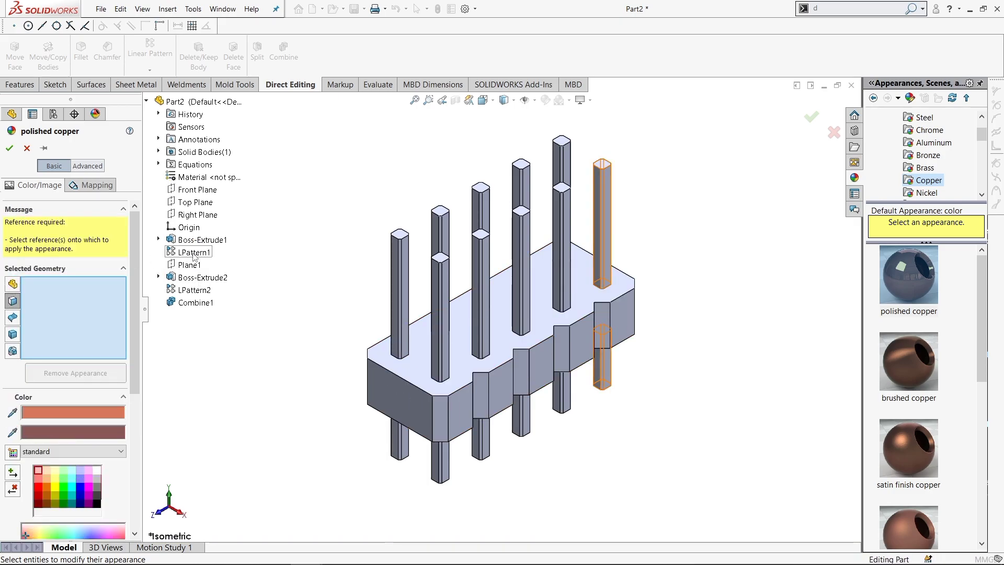
- Close the appearance editor without applying and delete the Combine1 feature
{"action": "left_click", "coordinate": [27, 148]}
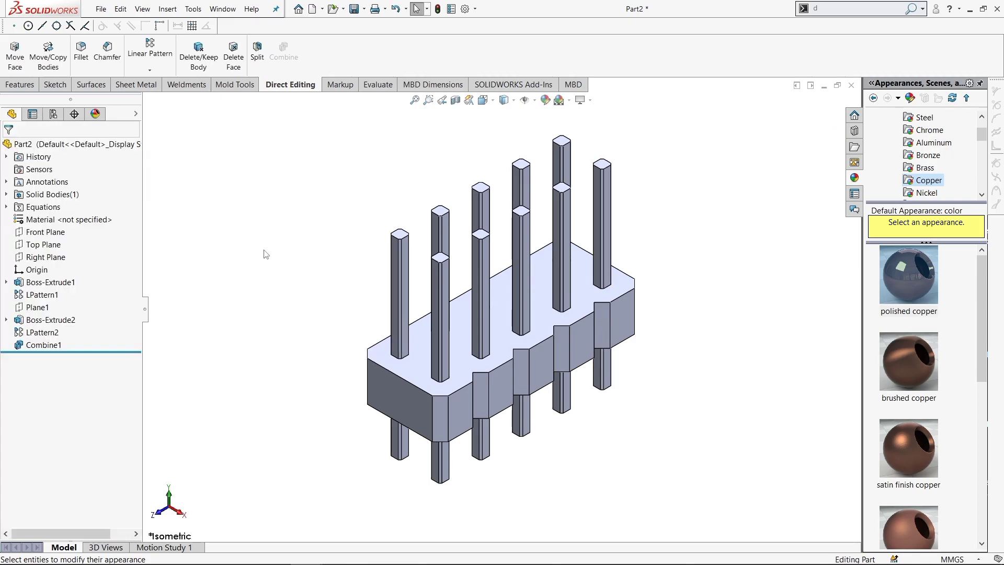
{"action": "left_click", "coordinate": [44, 295]}
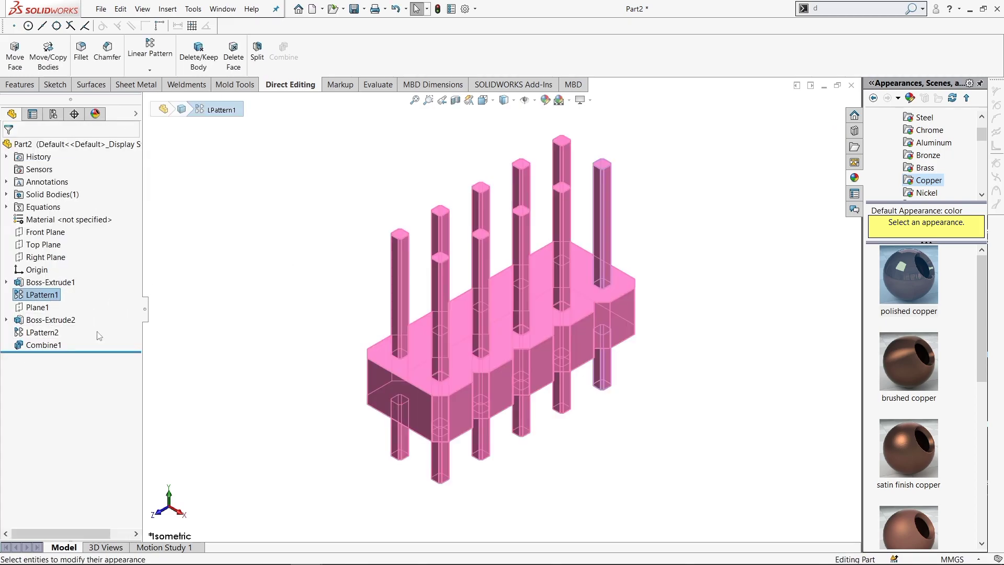
{"action": "left_click", "coordinate": [42, 332]}
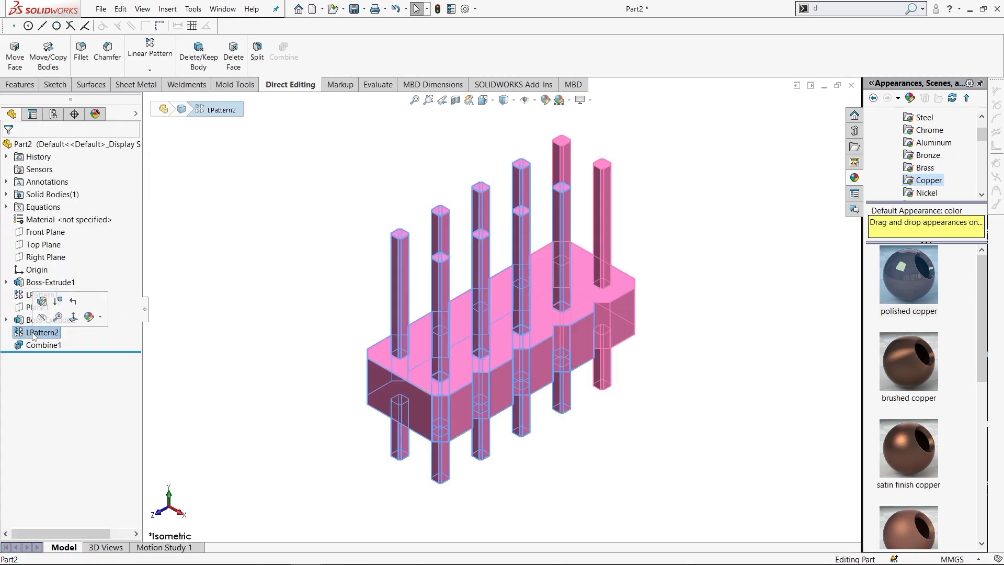
{"action": "left_click", "coordinate": [174, 326]}
{"action": "left_click", "coordinate": [51, 346]}
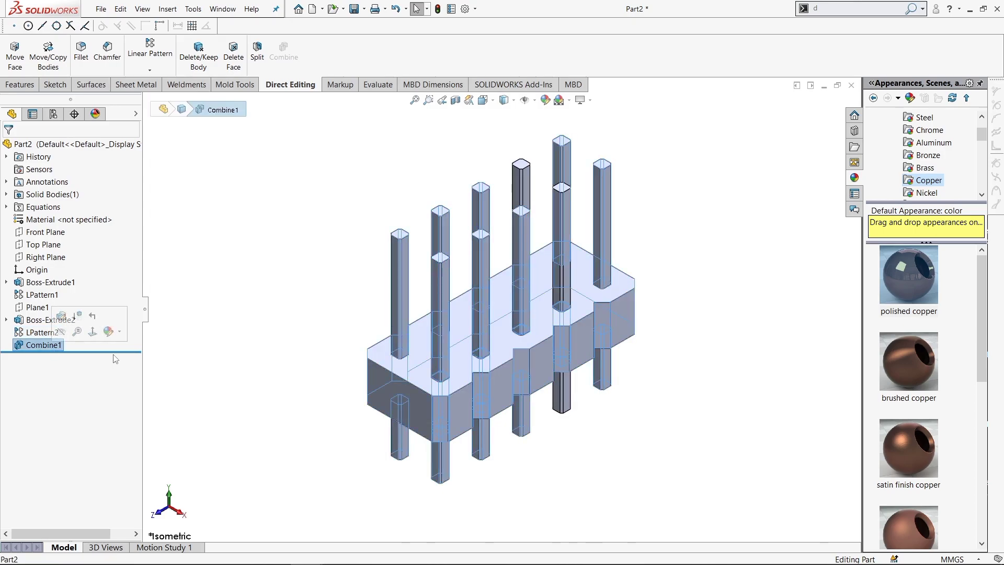
{"action": "key", "text": "Delete"}
{"action": "key", "text": "Return"}
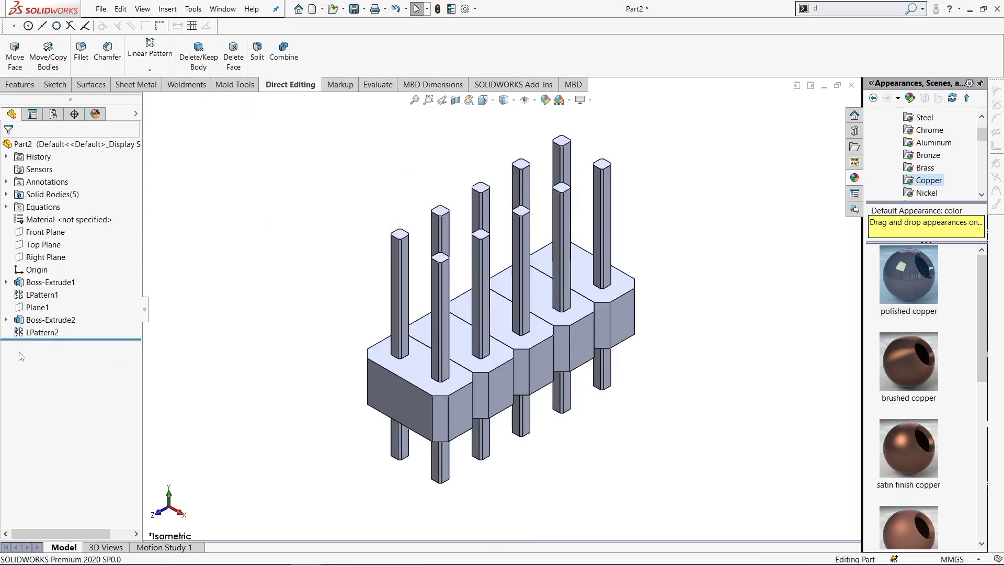
- Combine the Boss-Extrude1, LPattern1 and LPattern2 bodies into a single solid with Add
{"action": "left_click", "coordinate": [27, 333]}
{"action": "left_click", "coordinate": [258, 314]}
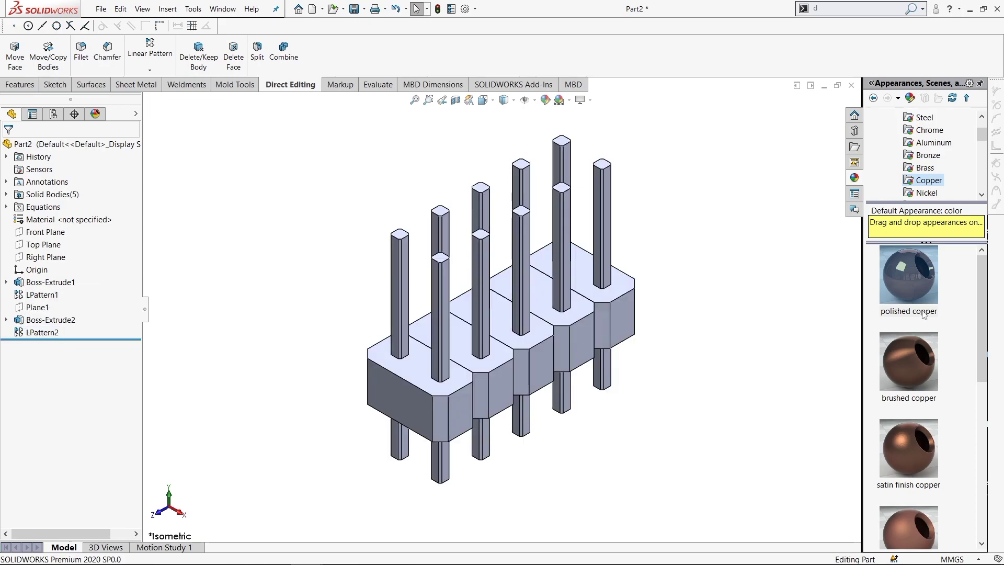
{"action": "left_click", "coordinate": [47, 333]}
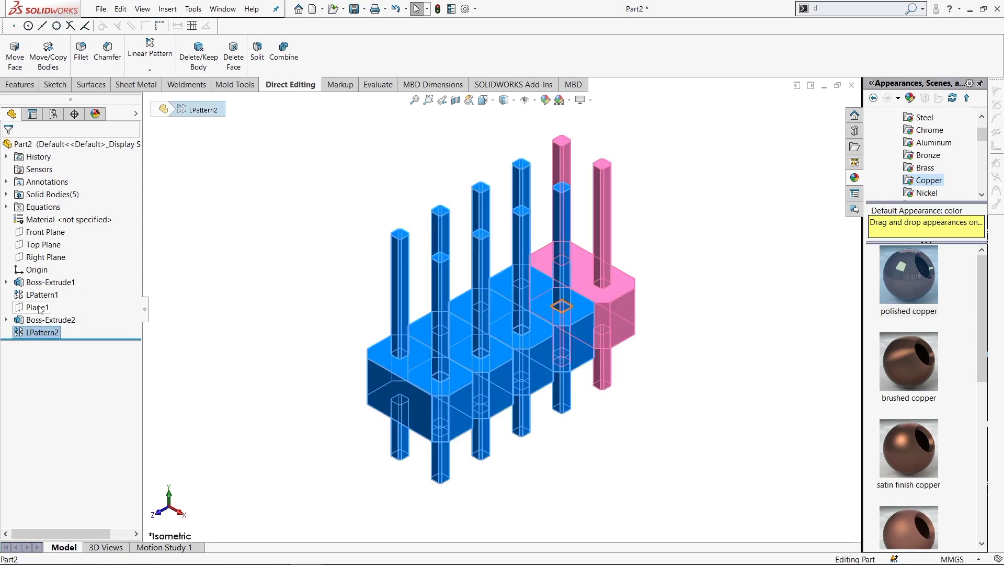
{"action": "left_click", "coordinate": [42, 297], "text": "ctrl"}
{"action": "left_click", "coordinate": [232, 265]}
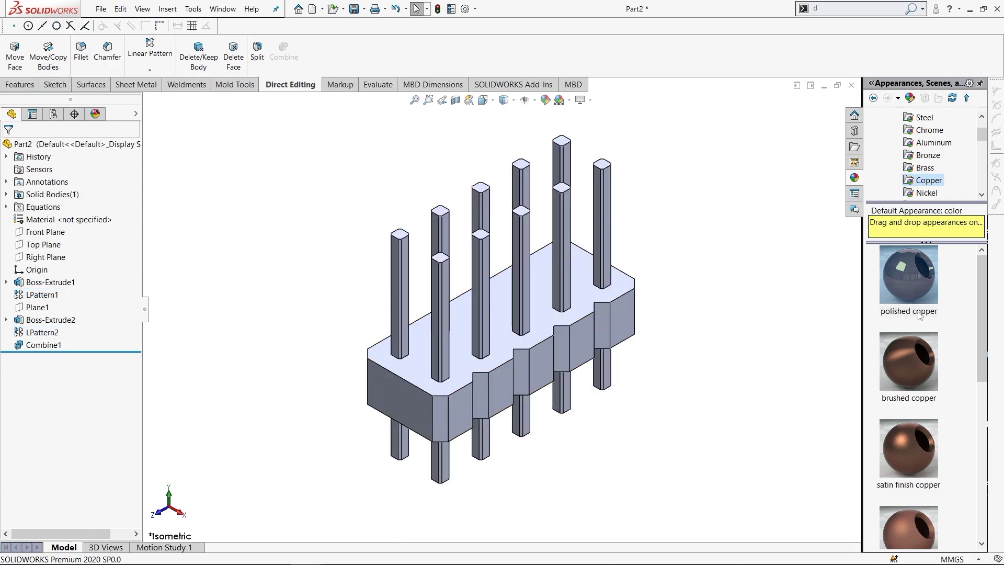
- Apply polished copper to a pin face, then to all the patterned pins
{"action": "left_click", "coordinate": [608, 217]}
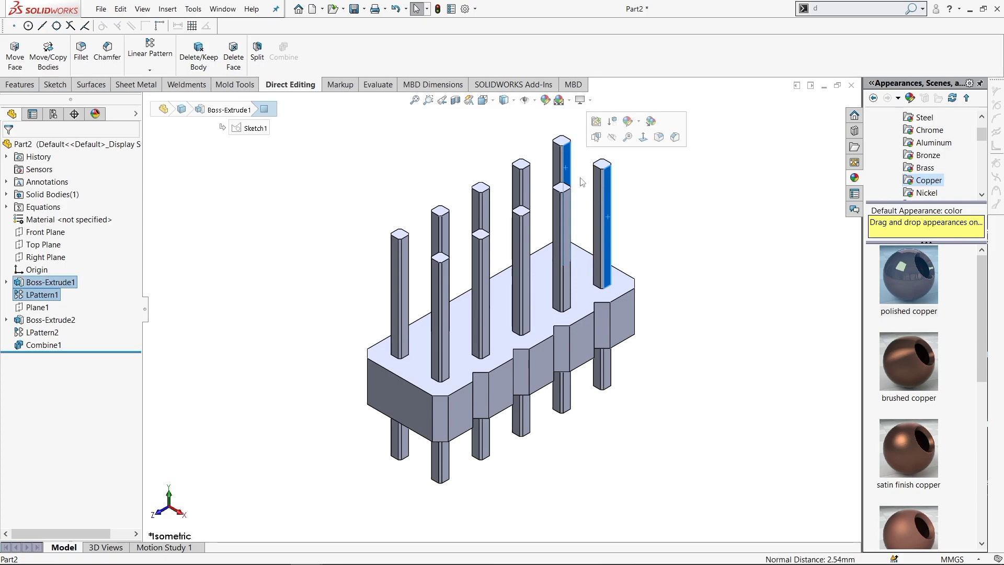
{"action": "left_click", "coordinate": [912, 269]}
{"action": "mouse_move", "coordinate": [802, 227]}
{"action": "middle_mouse_down"}
{"action": "mouse_move", "coordinate": [508, 211]}
{"action": "mouse_move", "coordinate": [514, 255]}
{"action": "mouse_move", "coordinate": [391, 296]}
{"action": "middle_mouse_up"}
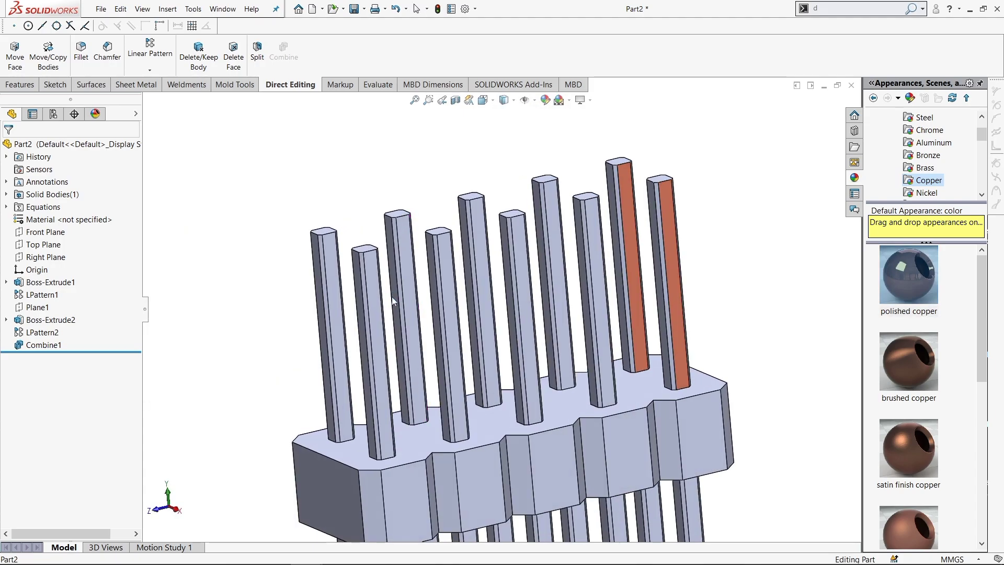
{"action": "left_click_drag", "start_coordinate": [237, 194], "coordinate": [806, 320]}
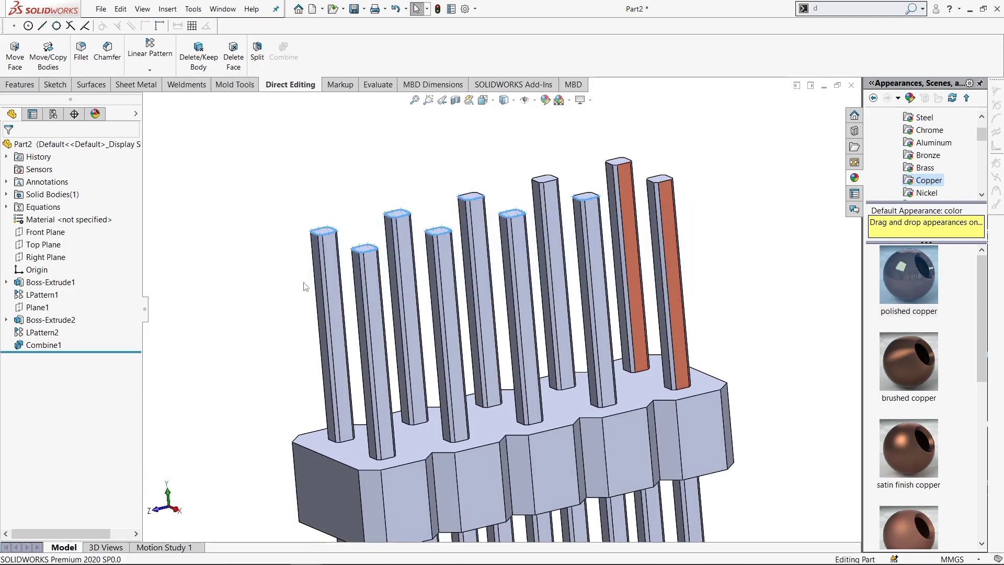
{"action": "middle_click_drag", "start_coordinate": [613, 317], "coordinate": [582, 388]}
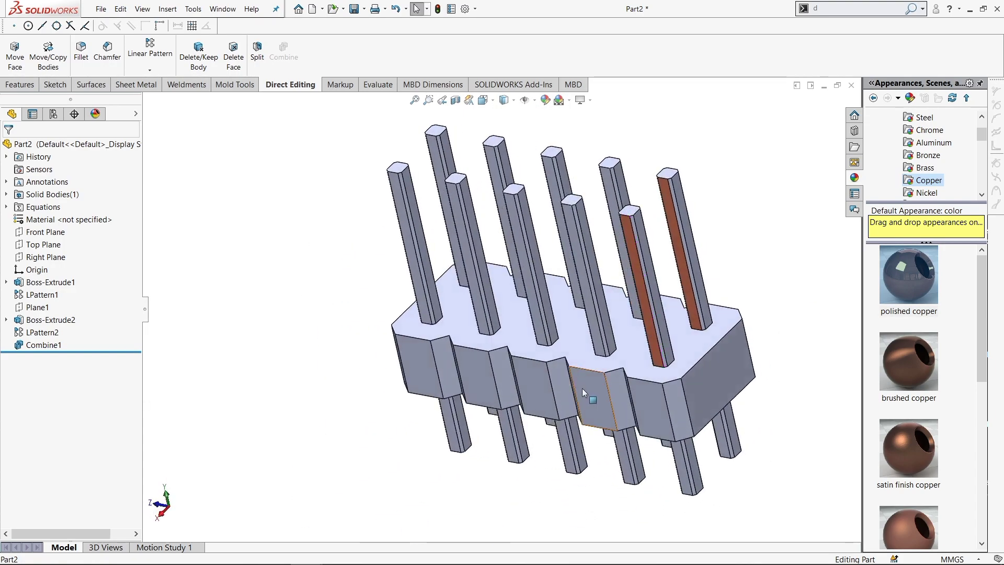
{"action": "left_click", "coordinate": [37, 333]}
{"action": "left_click", "coordinate": [911, 277]}
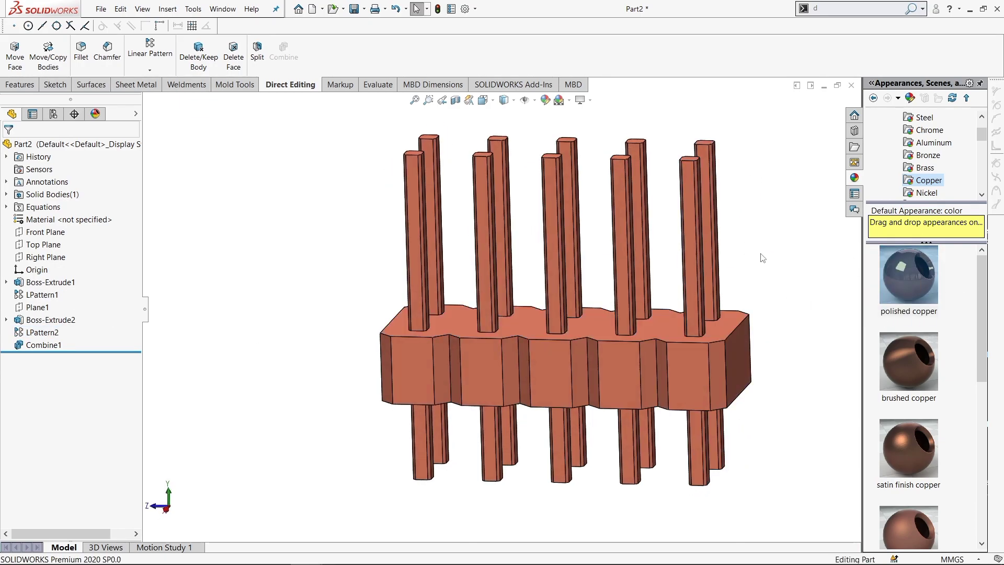
- Inspect the copper finish, selecting housing top faces and a 6.5 mm pin edge
{"action": "middle_click_drag", "start_coordinate": [575, 314], "coordinate": [526, 331]}
{"action": "scroll", "coordinate": [526, 330], "scroll_direction": "down", "scroll_amount": 3}
{"action": "left_click", "coordinate": [529, 315]}
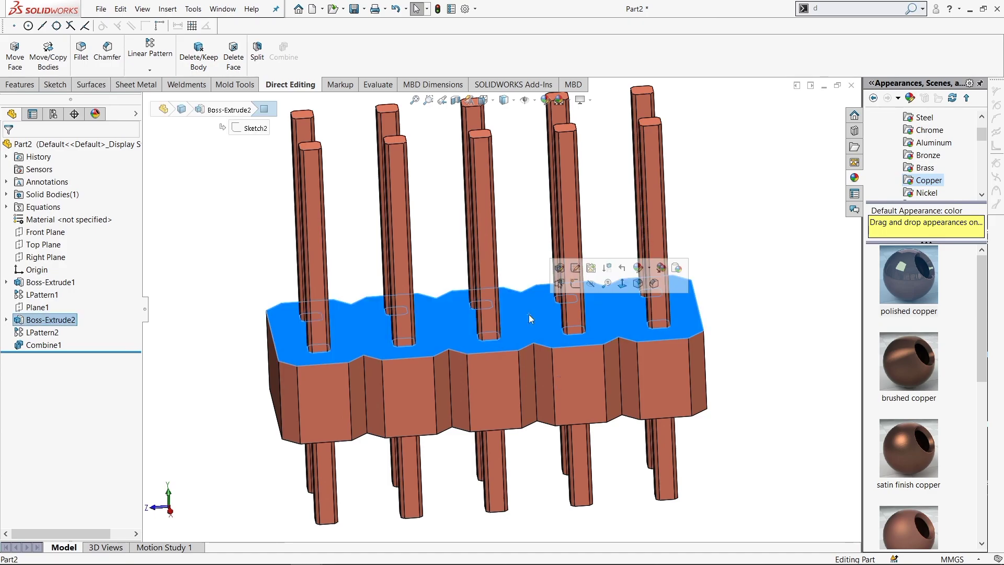
{"action": "left_click", "coordinate": [507, 372]}
{"action": "left_click", "coordinate": [525, 296]}
{"action": "left_click", "coordinate": [330, 246]}
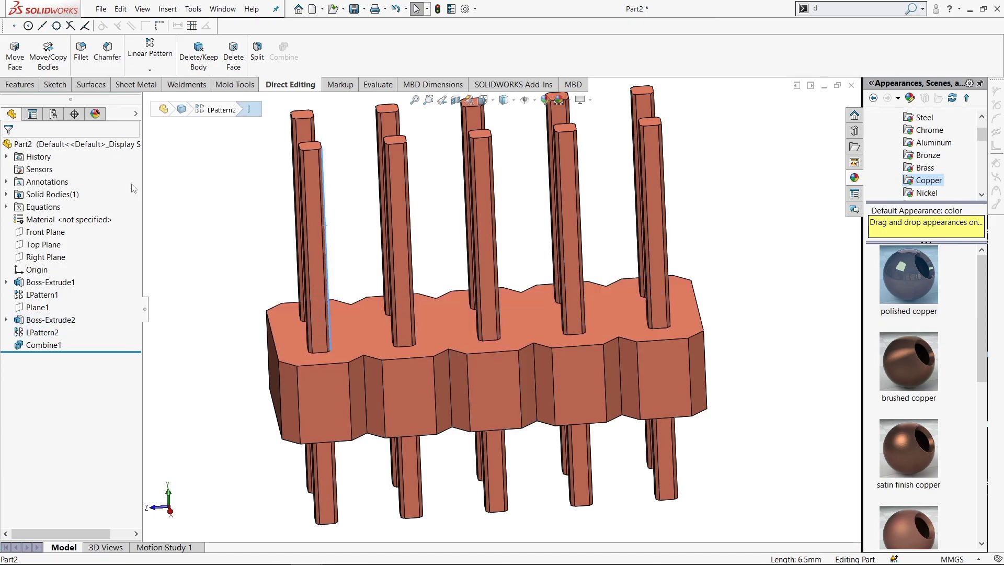
- Drag Rubber > Gloss appearance onto the housing top face and apply it to Boss-Extrude2
{"action": "scroll", "coordinate": [923, 162], "scroll_direction": "down", "scroll_amount": 3}
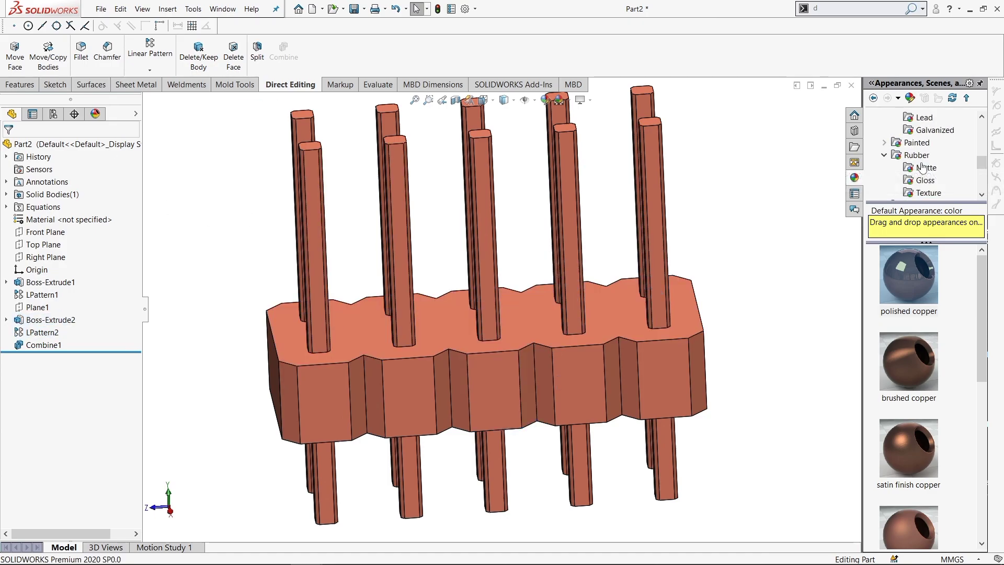
{"action": "left_click", "coordinate": [925, 180]}
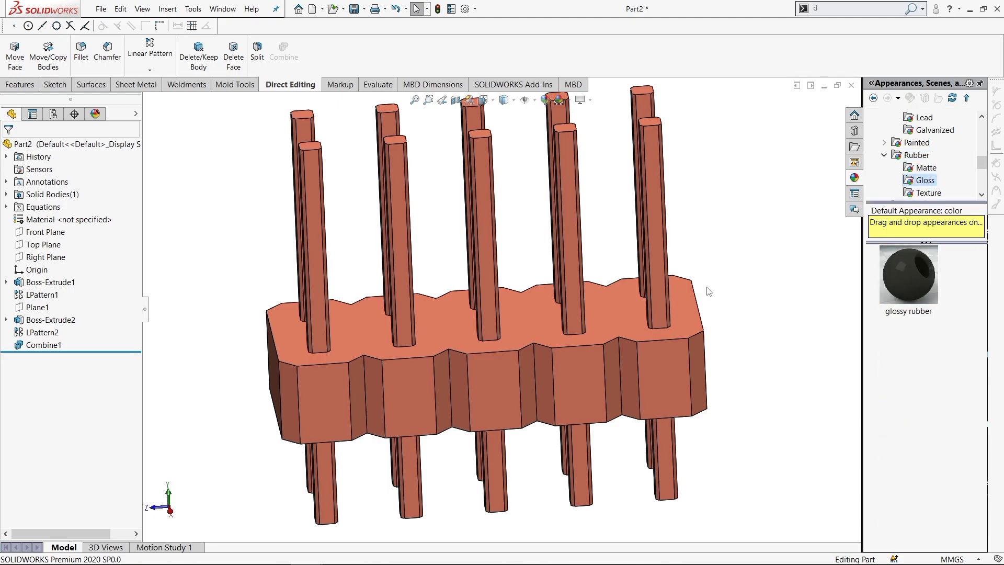
{"action": "left_click", "coordinate": [613, 320]}
{"action": "left_click_drag", "start_coordinate": [918, 283], "coordinate": [695, 329]}
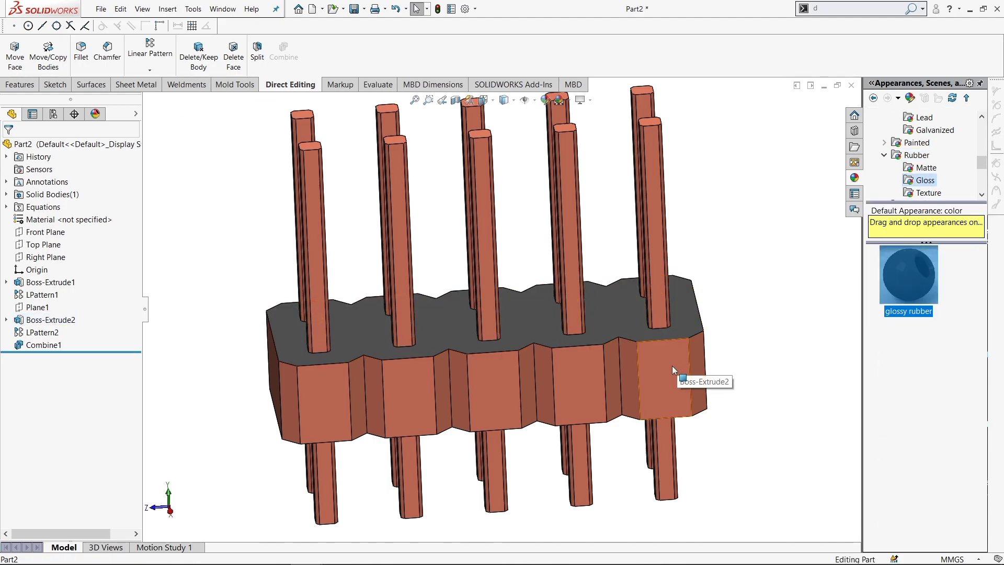
{"action": "mouse_move", "coordinate": [673, 366]}
{"action": "left_mouse_down"}
{"action": "mouse_move", "coordinate": [525, 380]}
{"action": "mouse_move", "coordinate": [487, 395]}
{"action": "mouse_move", "coordinate": [433, 390]}
{"action": "left_mouse_up"}
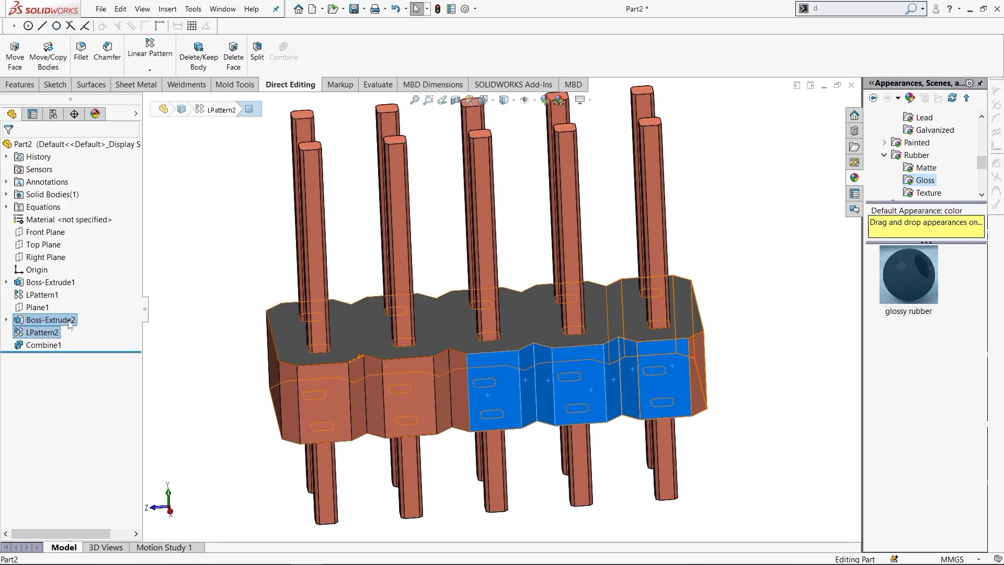
{"action": "left_click", "coordinate": [50, 324]}
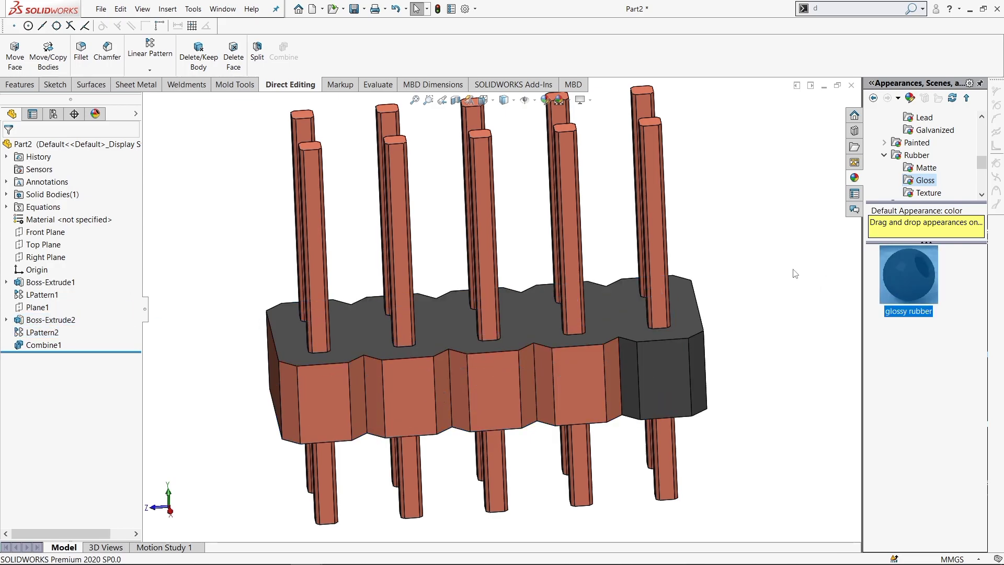
{"action": "left_click", "coordinate": [783, 312]}
{"action": "mouse_move", "coordinate": [752, 283]}
{"action": "middle_mouse_down"}
{"action": "mouse_move", "coordinate": [848, 270]}
{"action": "mouse_move", "coordinate": [834, 274]}
{"action": "middle_mouse_up"}
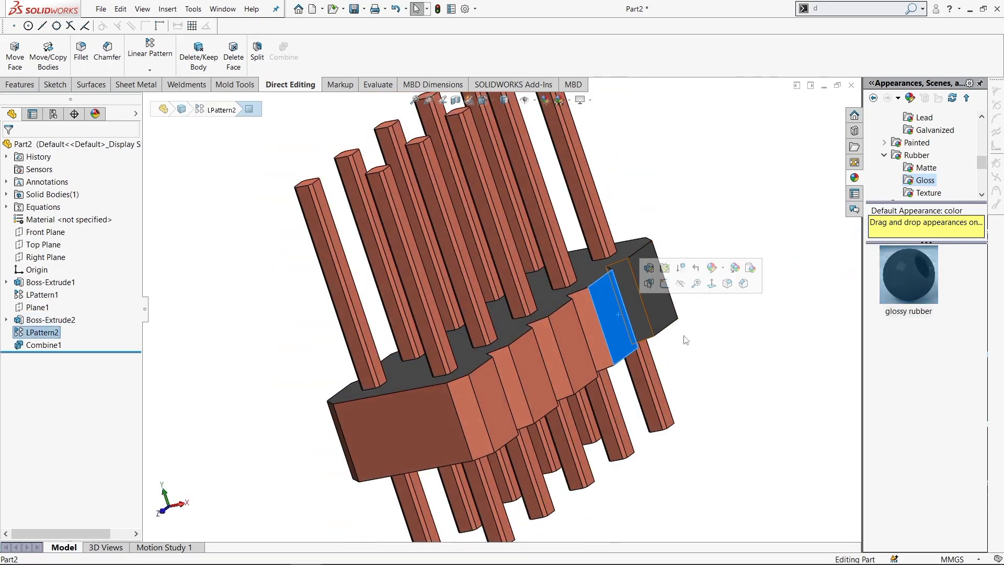
- Ctrl-select the remaining copper side faces along the front of the housing
{"action": "scroll", "coordinate": [620, 331], "scroll_direction": "down", "scroll_amount": 3}
{"action": "scroll", "coordinate": [529, 333], "scroll_direction": "down", "scroll_amount": 3}
{"action": "left_click", "coordinate": [538, 337], "text": "ctrl"}
{"action": "left_click", "coordinate": [433, 373], "text": "ctrl"}
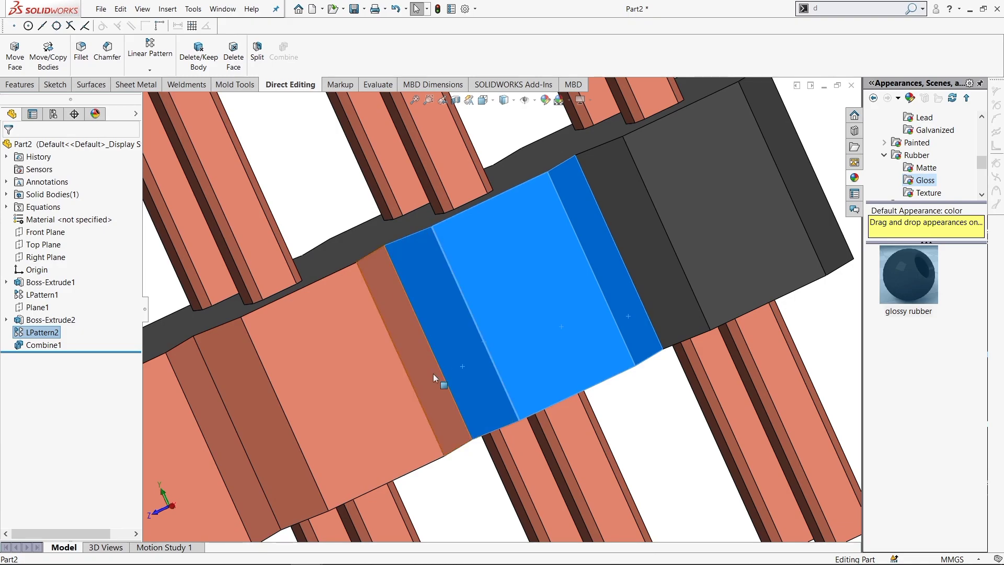
{"action": "left_click", "coordinate": [336, 397], "text": "ctrl"}
{"action": "middle_click_drag", "start_coordinate": [337, 396], "coordinate": [457, 313], "text": "ctrl"}
{"action": "left_click", "coordinate": [456, 313], "text": "ctrl"}
{"action": "left_click", "coordinate": [528, 293], "text": "ctrl"}
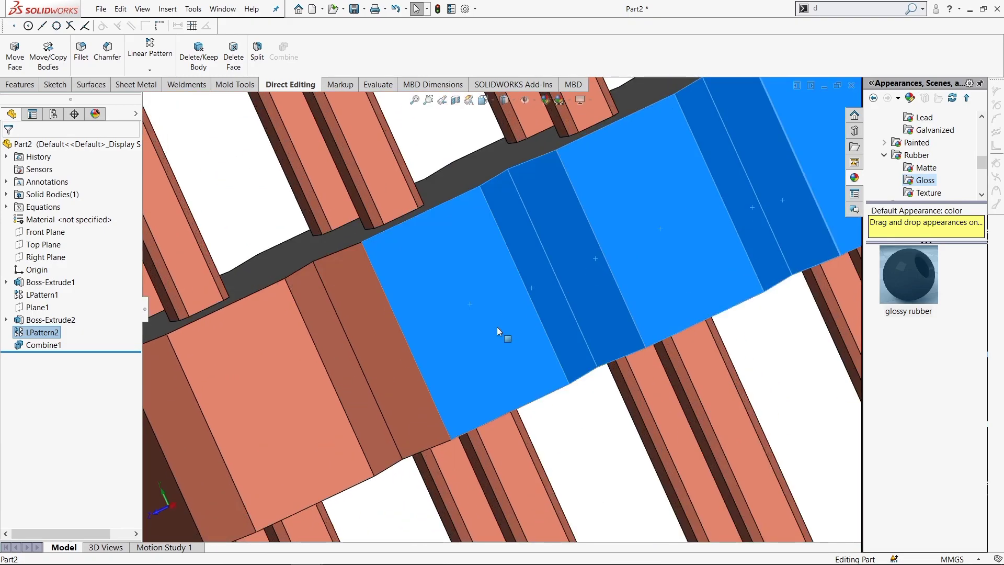
{"action": "left_click", "coordinate": [370, 364], "text": "ctrl"}
{"action": "left_click", "coordinate": [320, 390], "text": "ctrl"}
{"action": "middle_click_drag", "start_coordinate": [320, 390], "coordinate": [376, 363]}
{"action": "left_click", "coordinate": [376, 363], "text": "ctrl"}
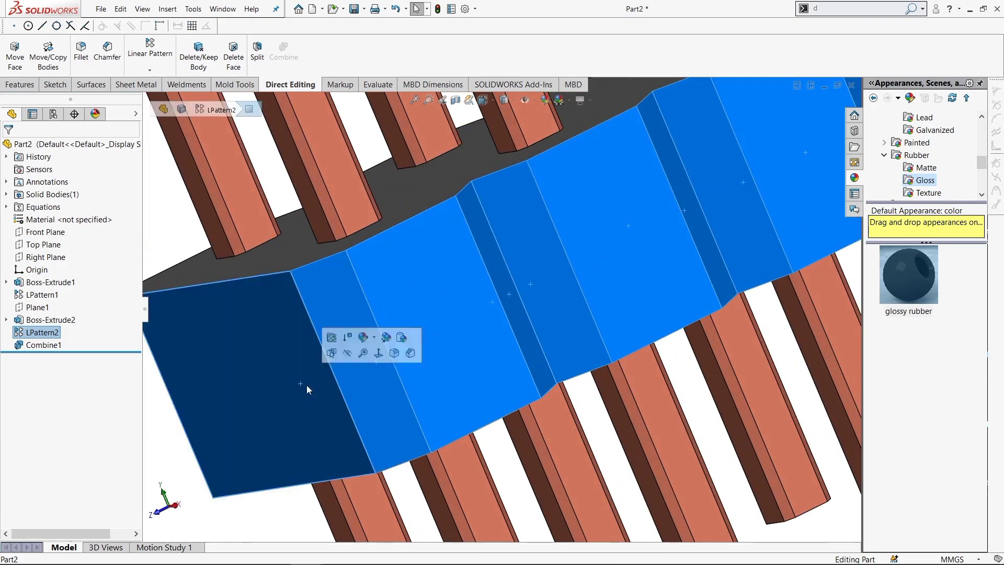
{"action": "middle_click_drag", "start_coordinate": [306, 385], "coordinate": [462, 337]}
{"action": "scroll", "coordinate": [368, 348], "scroll_direction": "down", "scroll_amount": 2}
{"action": "scroll", "coordinate": [381, 325], "scroll_direction": "down", "scroll_amount": 3}
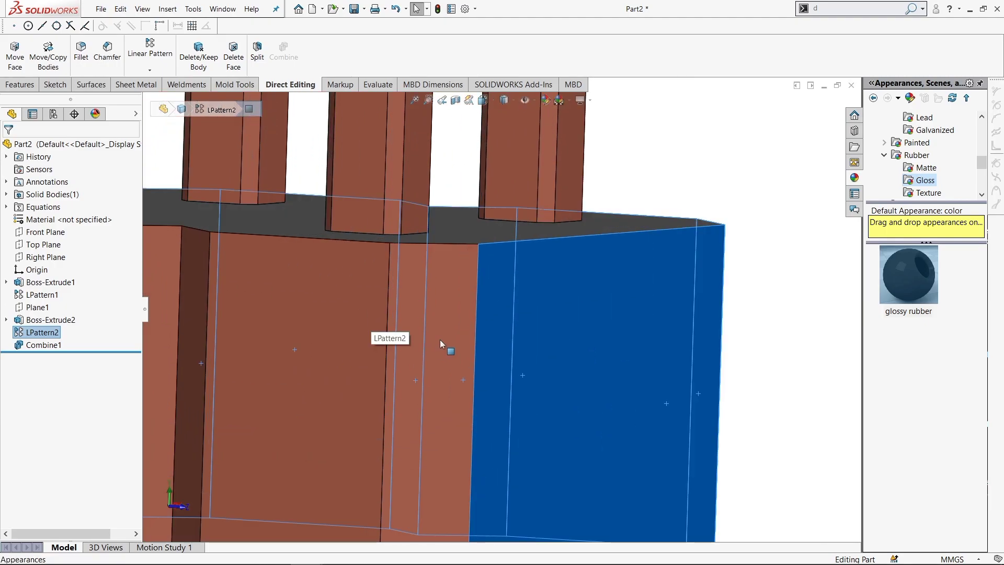
{"action": "scroll", "coordinate": [444, 347], "scroll_direction": "up", "scroll_amount": 2}
{"action": "scroll", "coordinate": [321, 365], "scroll_direction": "down", "scroll_amount": 3}
{"action": "scroll", "coordinate": [418, 332], "scroll_direction": "down", "scroll_amount": 2}
{"action": "scroll", "coordinate": [497, 327], "scroll_direction": "down", "scroll_amount": 2}
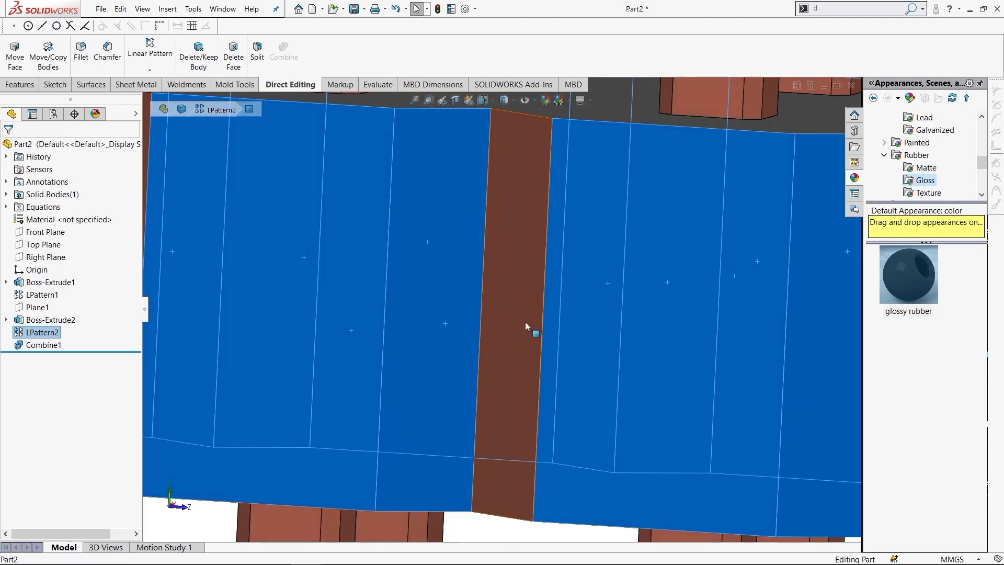
{"action": "scroll", "coordinate": [418, 314], "scroll_direction": "up", "scroll_amount": 6}
- Add the adjacent and angled copper housing faces to the glossy-rubber selection
{"action": "left_click", "coordinate": [237, 308], "text": "ctrl"}
{"action": "scroll", "coordinate": [238, 308], "scroll_direction": "down", "scroll_amount": 5}
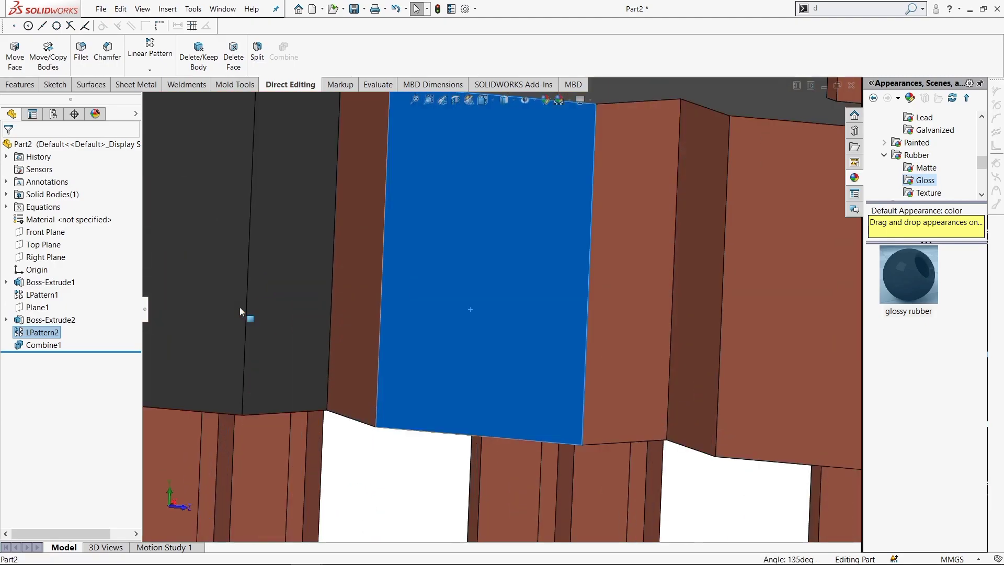
{"action": "left_click", "coordinate": [367, 306], "text": "ctrl"}
{"action": "left_click", "coordinate": [644, 317], "text": "ctrl"}
{"action": "left_click", "coordinate": [715, 308], "text": "ctrl"}
{"action": "scroll", "coordinate": [754, 318], "scroll_direction": "up", "scroll_amount": 2}
{"action": "scroll", "coordinate": [694, 305], "scroll_direction": "down", "scroll_amount": 2}
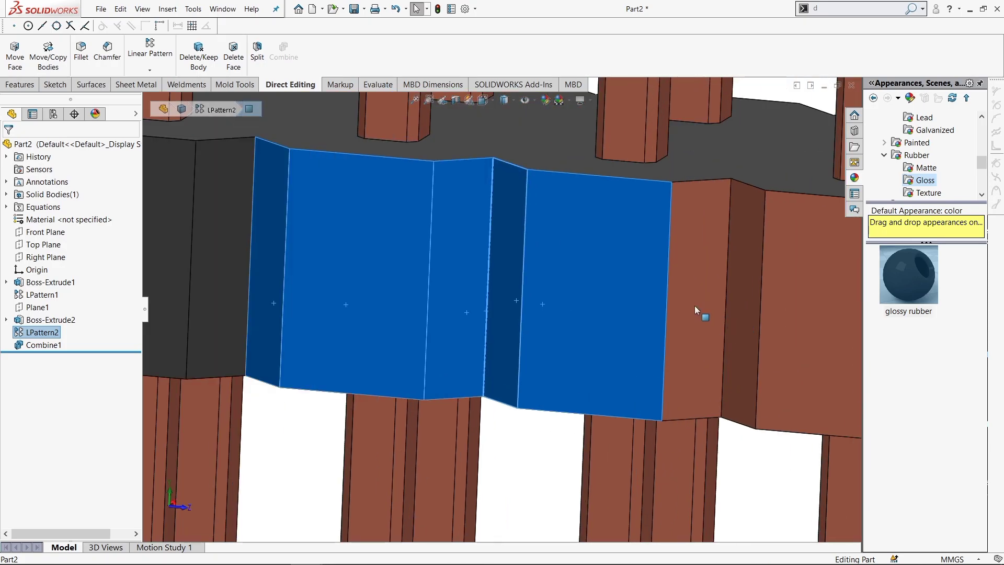
{"action": "left_click", "coordinate": [694, 306], "text": "ctrl"}
{"action": "left_click", "coordinate": [752, 311], "text": "ctrl"}
{"action": "scroll", "coordinate": [750, 318], "scroll_direction": "down", "scroll_amount": 1}
{"action": "scroll", "coordinate": [750, 320], "scroll_direction": "up", "scroll_amount": 2}
{"action": "scroll", "coordinate": [705, 322], "scroll_direction": "up", "scroll_amount": 3}
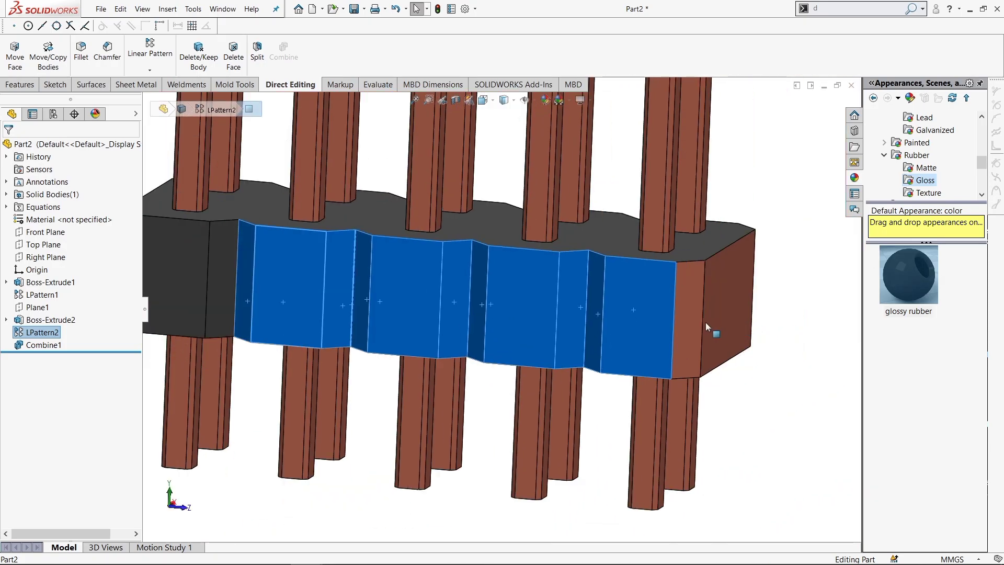
- Orbit and zoom to an overall view of the black rubber housing with copper pins
{"action": "mouse_move", "coordinate": [705, 323]}
{"action": "middle_mouse_down"}
{"action": "mouse_move", "coordinate": [695, 310]}
{"action": "mouse_move", "coordinate": [644, 349]}
{"action": "mouse_move", "coordinate": [710, 274]}
{"action": "middle_mouse_up"}
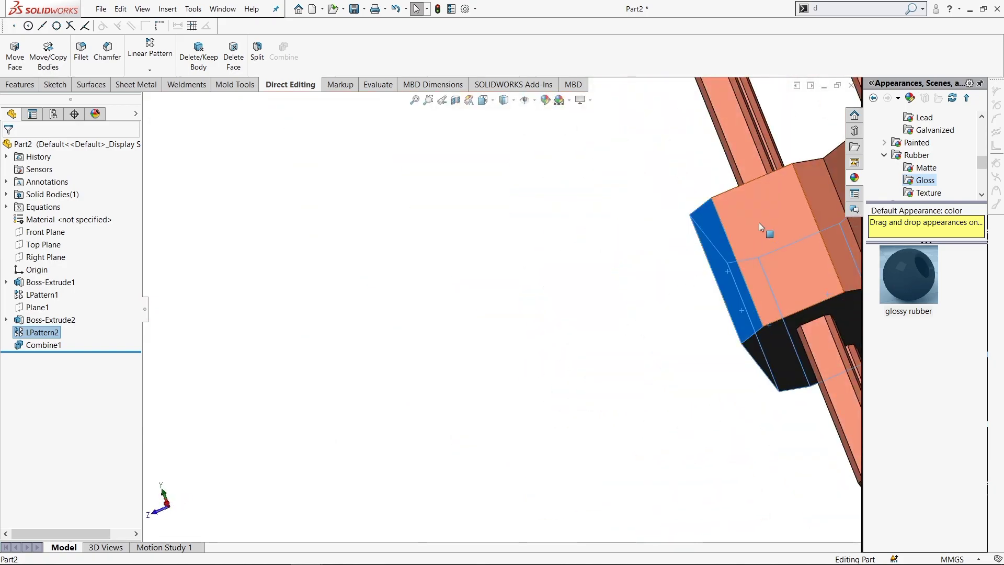
{"action": "scroll", "coordinate": [759, 222], "scroll_direction": "down", "scroll_amount": 3}
{"action": "scroll", "coordinate": [701, 217], "scroll_direction": "down", "scroll_amount": 2}
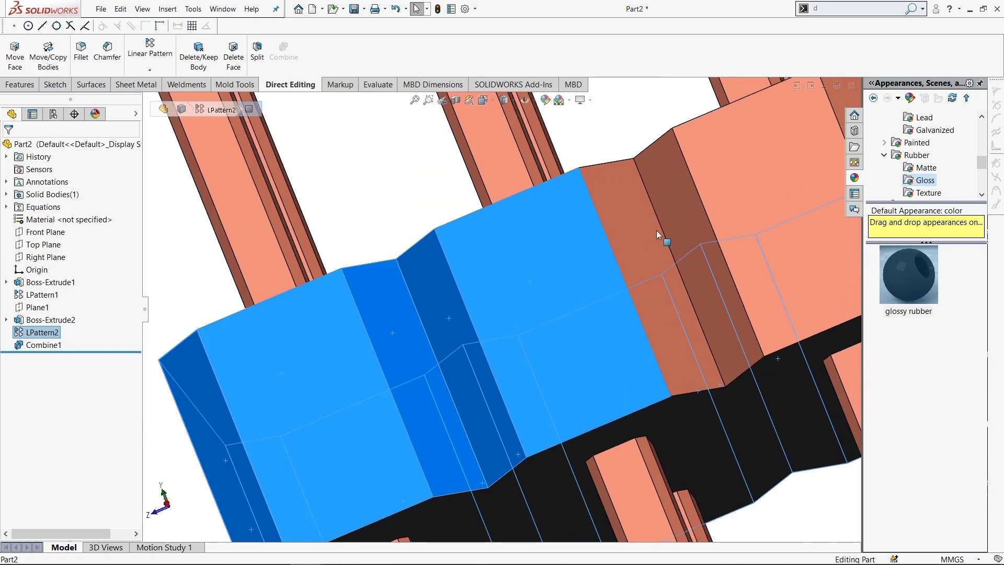
{"action": "scroll", "coordinate": [762, 209], "scroll_direction": "up", "scroll_amount": 2}
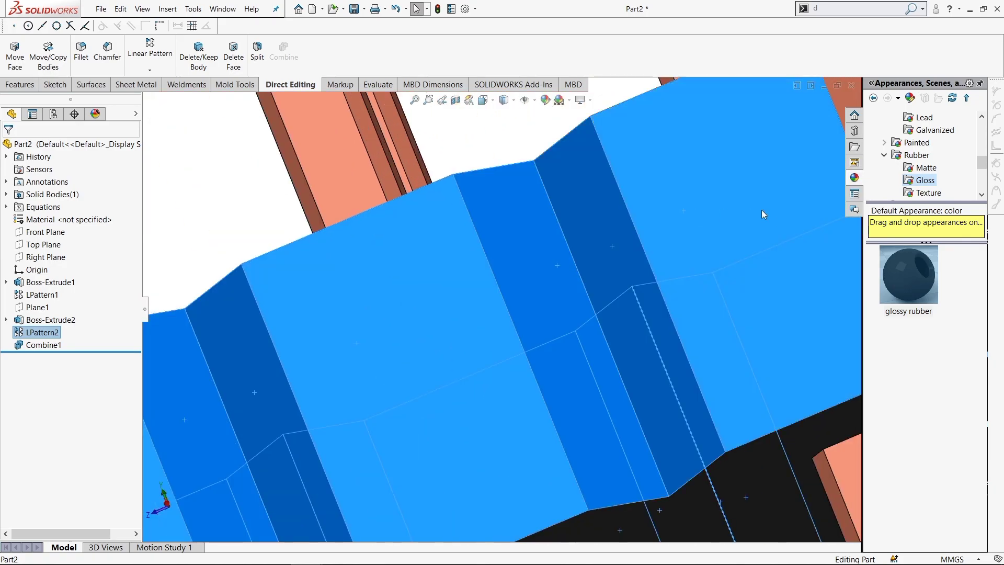
{"action": "scroll", "coordinate": [617, 239], "scroll_direction": "up", "scroll_amount": 2}
{"action": "scroll", "coordinate": [628, 312], "scroll_direction": "up", "scroll_amount": 2}
{"action": "mouse_move", "coordinate": [627, 312]}
{"action": "middle_mouse_down"}
{"action": "mouse_move", "coordinate": [768, 309]}
{"action": "mouse_move", "coordinate": [805, 224]}
{"action": "middle_mouse_up"}
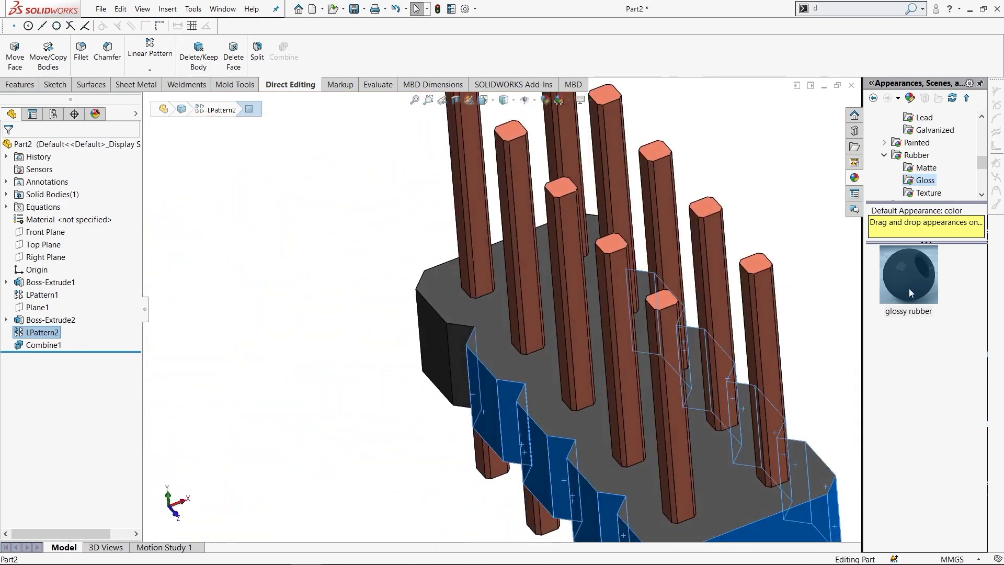
{"action": "scroll", "coordinate": [732, 259], "scroll_direction": "up", "scroll_amount": 3}
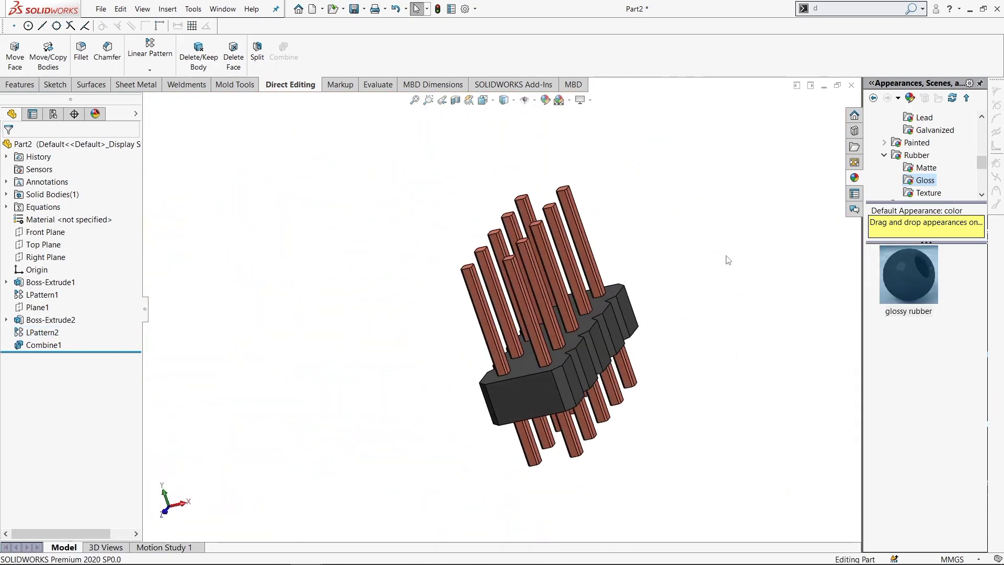
{"action": "mouse_move", "coordinate": [728, 260]}
{"action": "middle_mouse_down"}
{"action": "mouse_move", "coordinate": [561, 321]}
{"action": "mouse_move", "coordinate": [616, 256]}
{"action": "mouse_move", "coordinate": [619, 229]}
{"action": "mouse_move", "coordinate": [809, 127]}
{"action": "middle_mouse_up"}
{"action": "scroll", "coordinate": [560, 322], "scroll_direction": "down", "scroll_amount": 3}
{"action": "scroll", "coordinate": [616, 256], "scroll_direction": "up", "scroll_amount": 3}
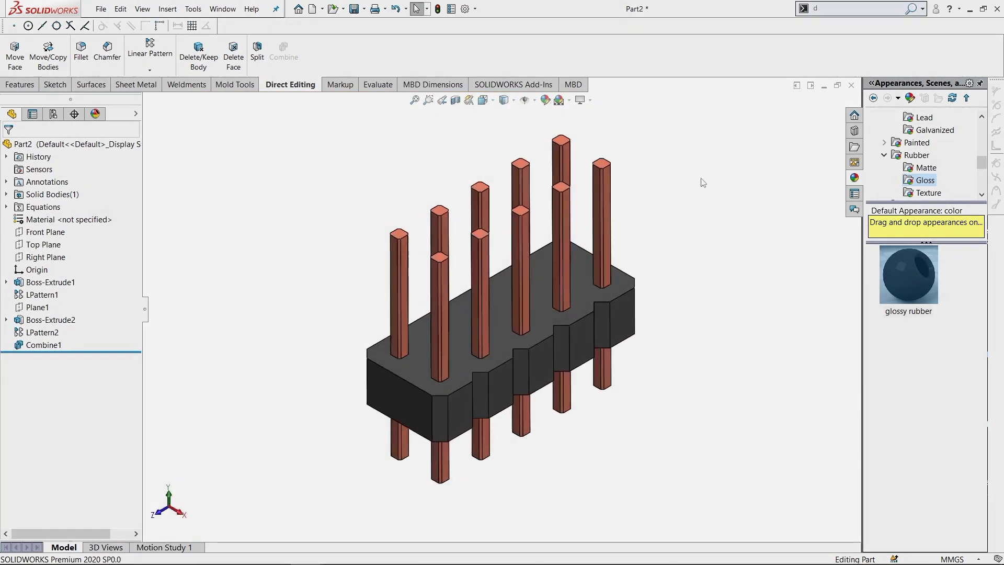